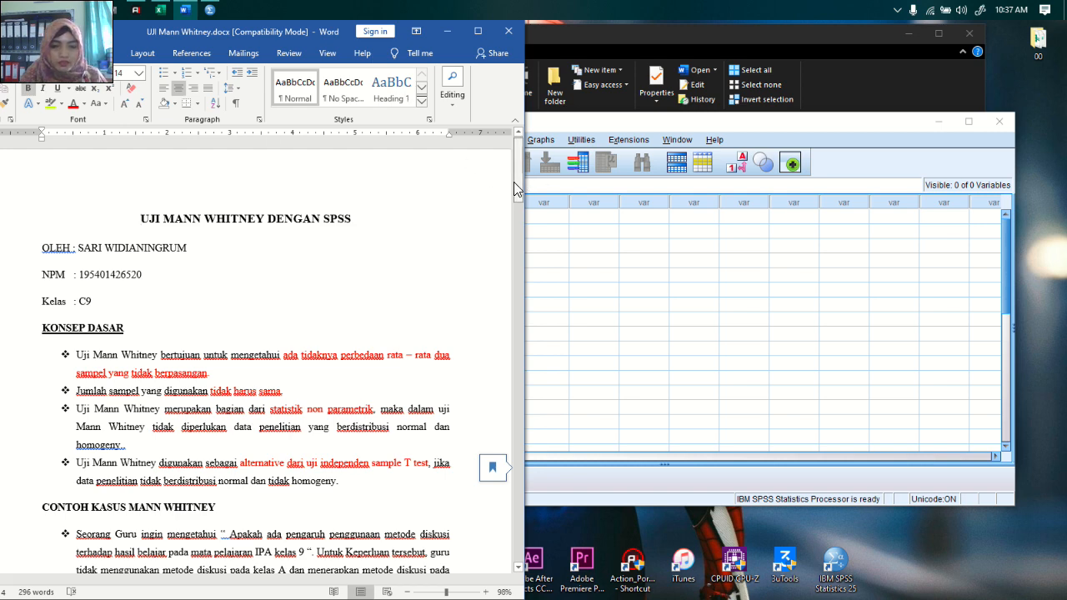
Review the example case and hypothesis in the Word document, and display the MANN WHITNEY sheet in the Excel workbook
drag(514, 182, 515, 228)
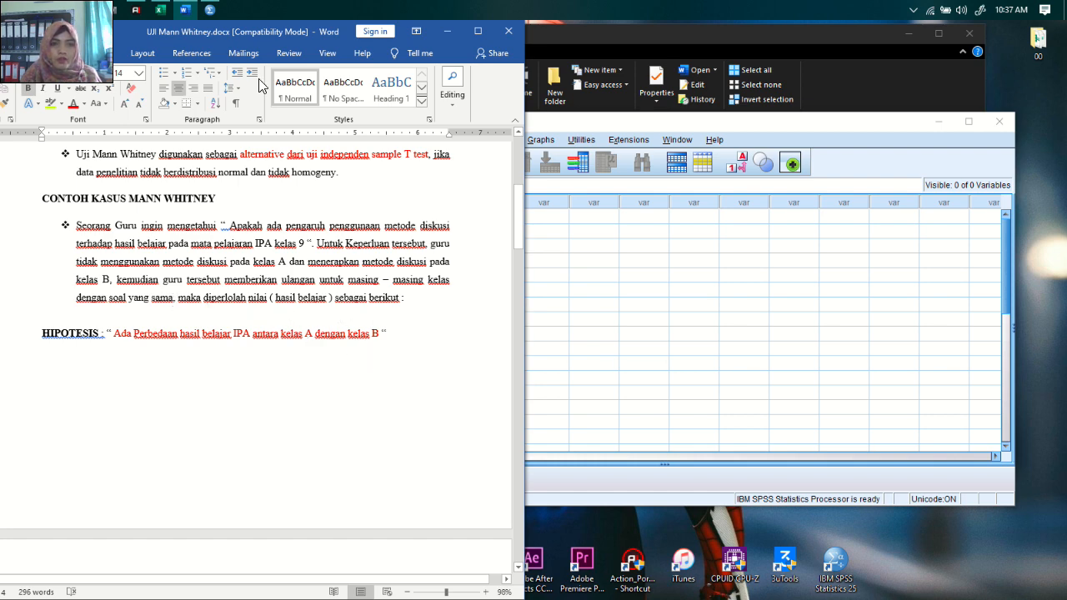
click(160, 10)
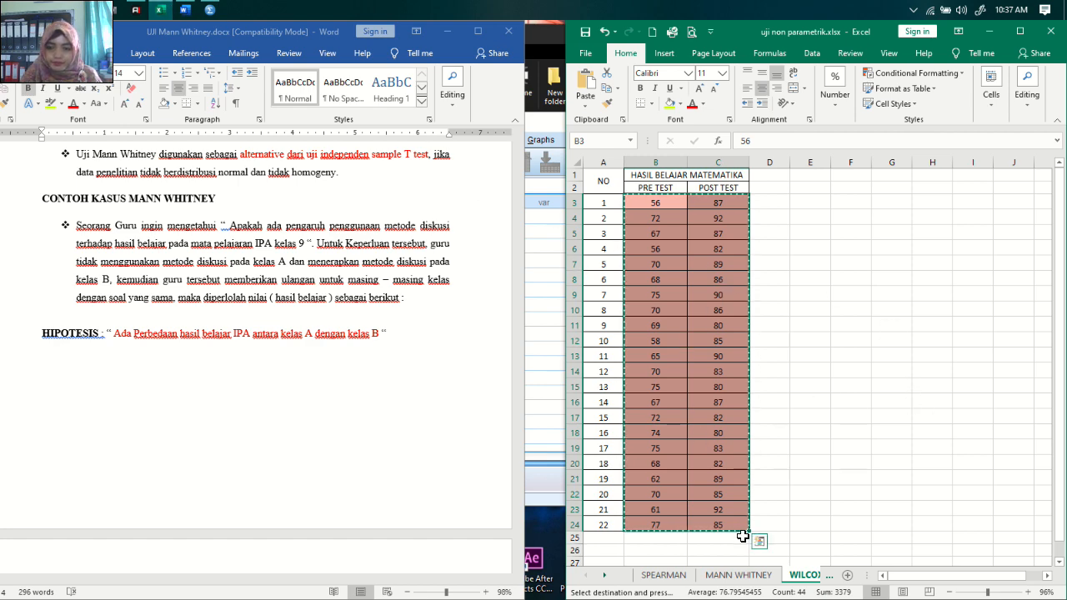
click(737, 576)
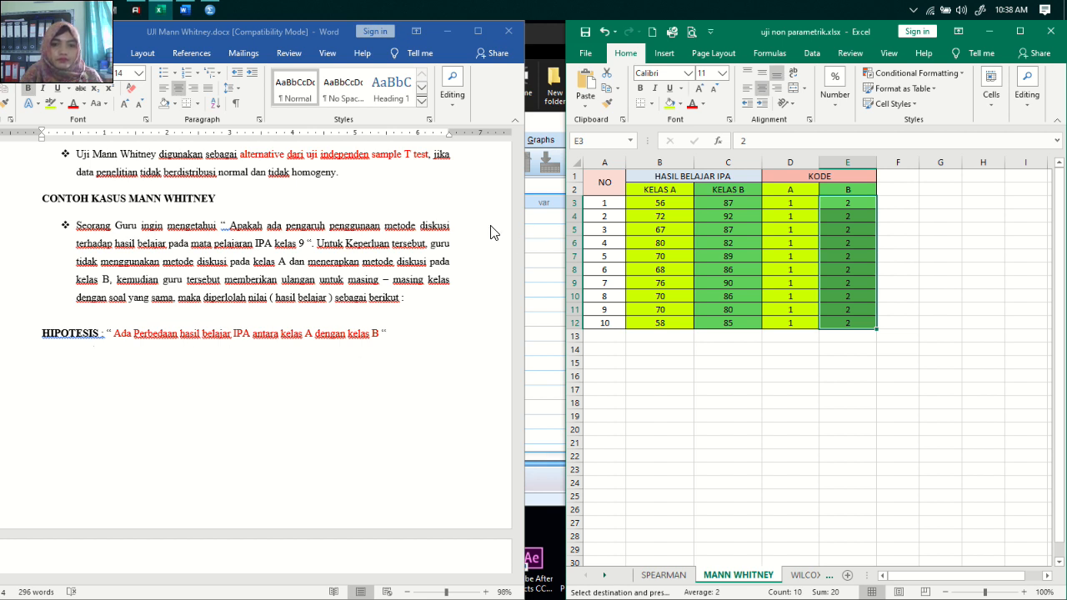
Examine the Mann Whitney decision criteria, the hypothesis and the outline of SPSS test steps in the Word document
click(428, 370)
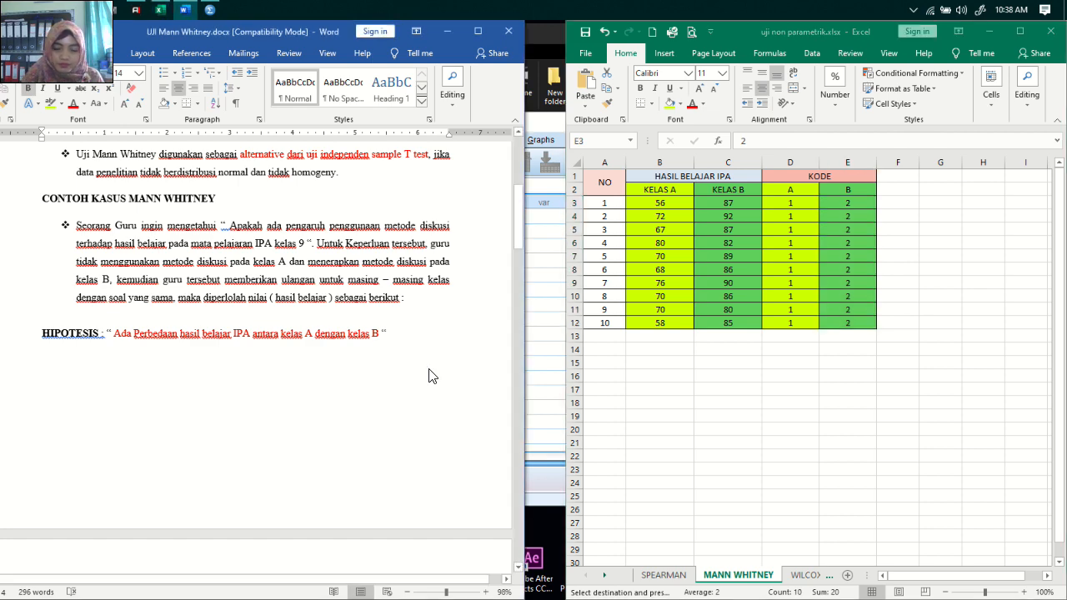
scroll(429, 376, down, 5)
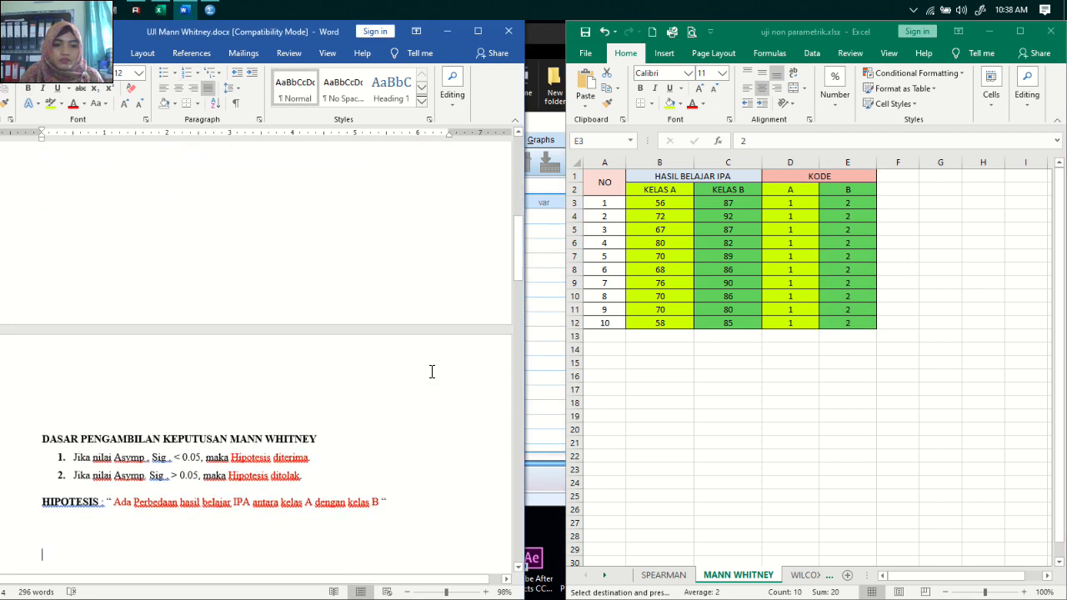
scroll(432, 372, down, 1)
scroll(432, 372, down, 1)
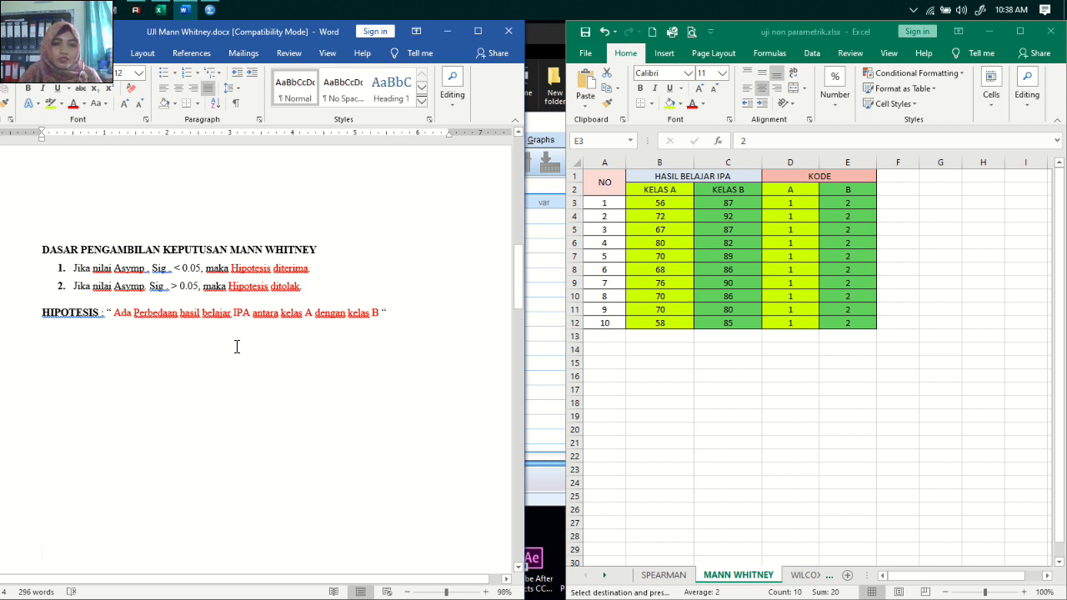
click(349, 382)
key(Return)
key(Return)
key(Down)
key(Down)
key(Down)
key(Down)
key(Down)
key(Down)
key(Down)
key(Down)
key(Down)
key(Down)
key(Down)
key(Down)
key(Down)
key(Down)
key(Down)
key(Down)
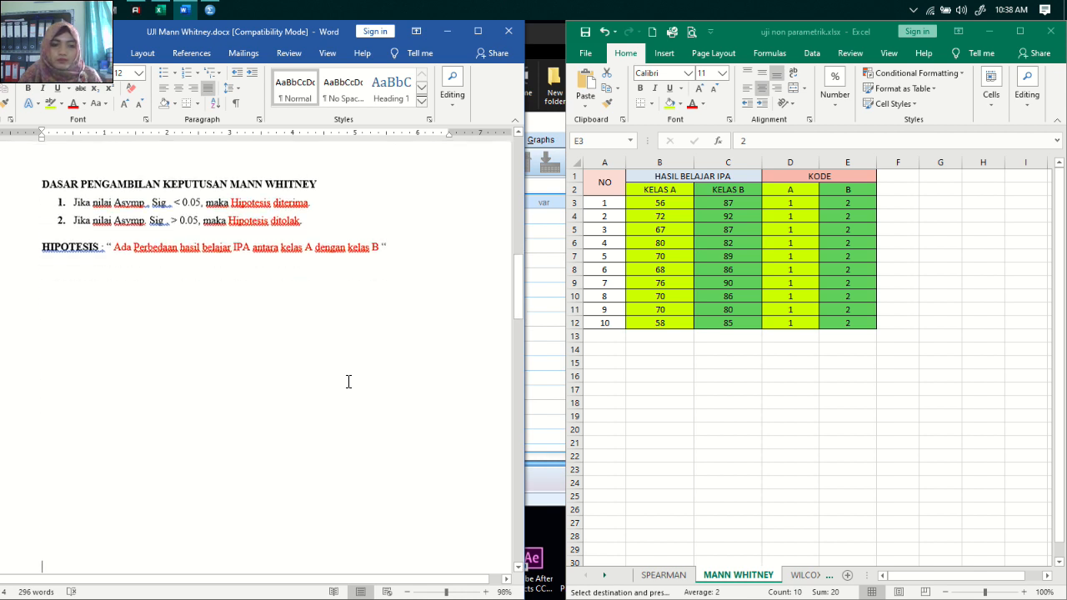
key(Down)
key(Down)
key(Down)
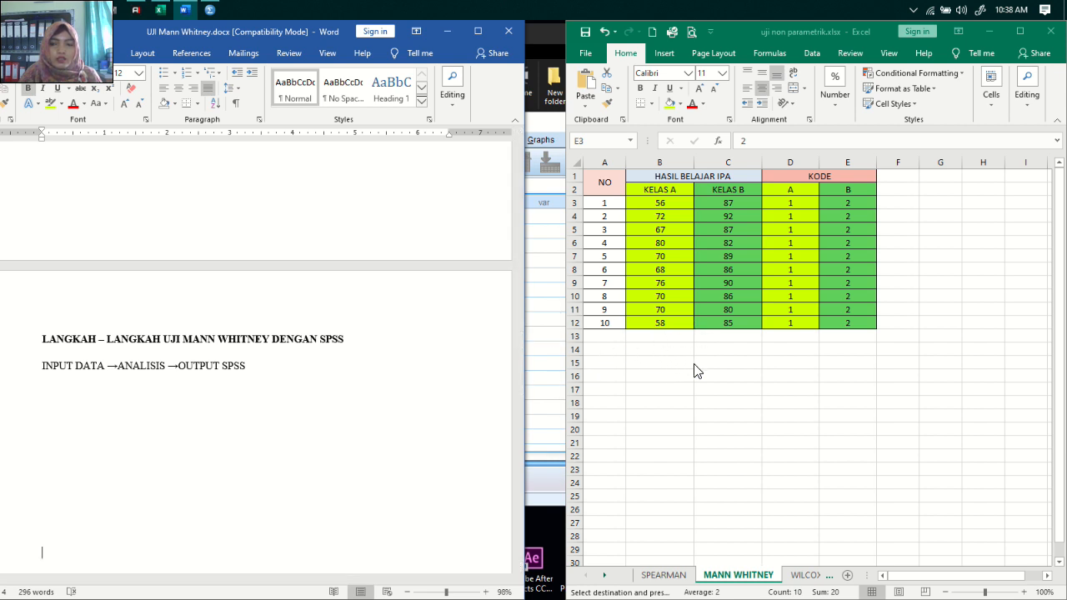
Switch to the SPSS Data Editor and define two variables named HASIL and KELAS
click(537, 332)
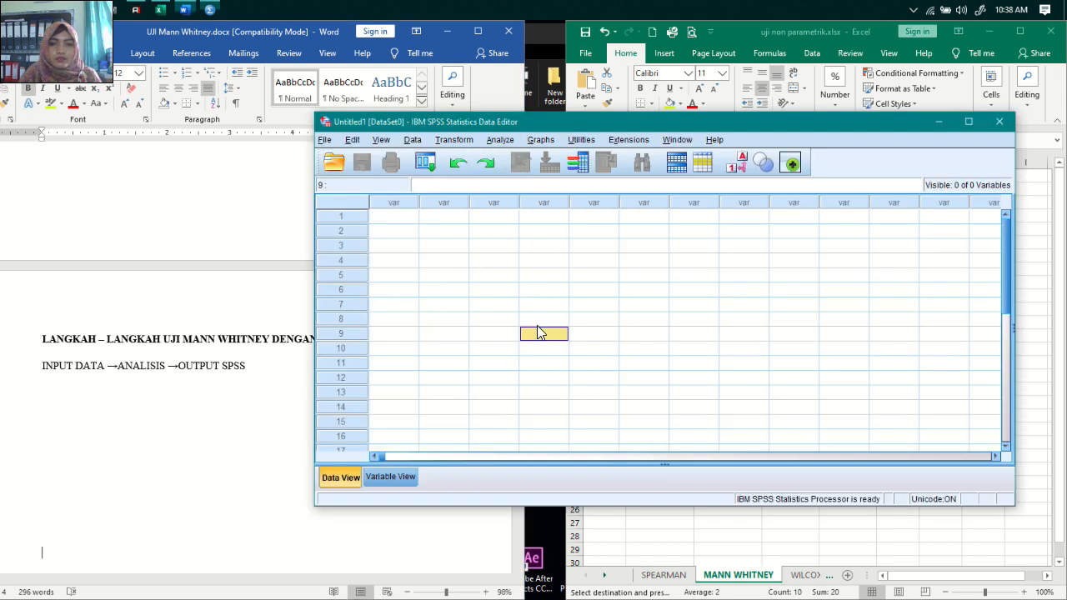
click(388, 478)
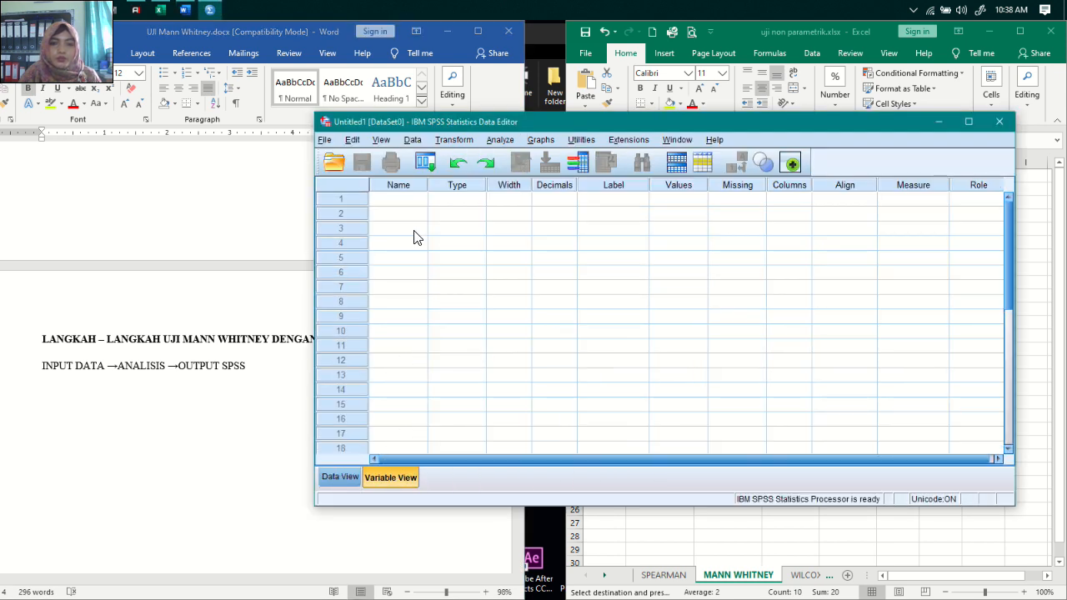
click(409, 201)
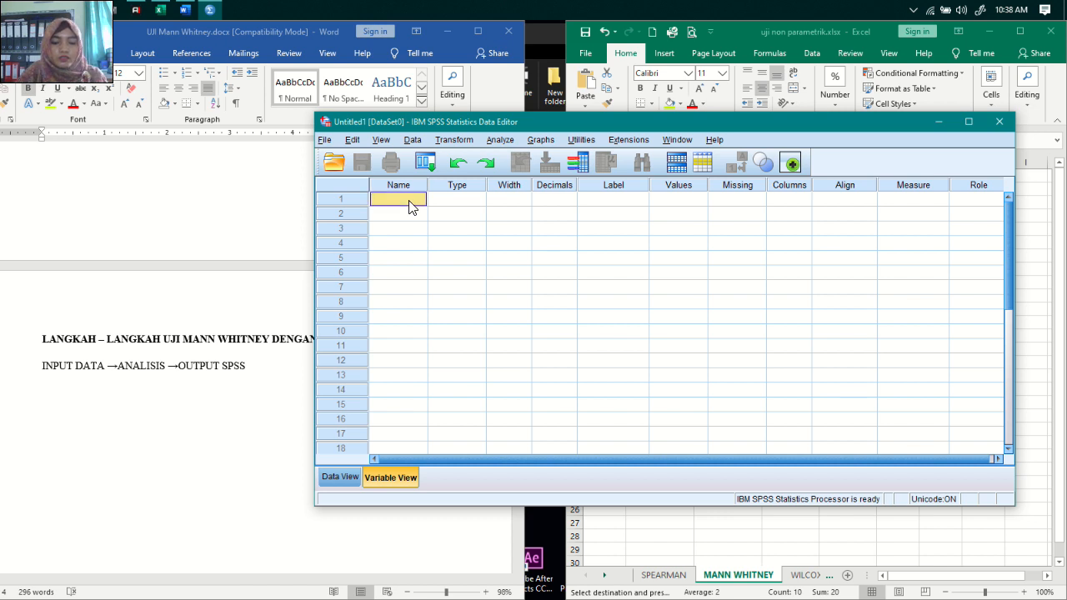
text(HASIL)
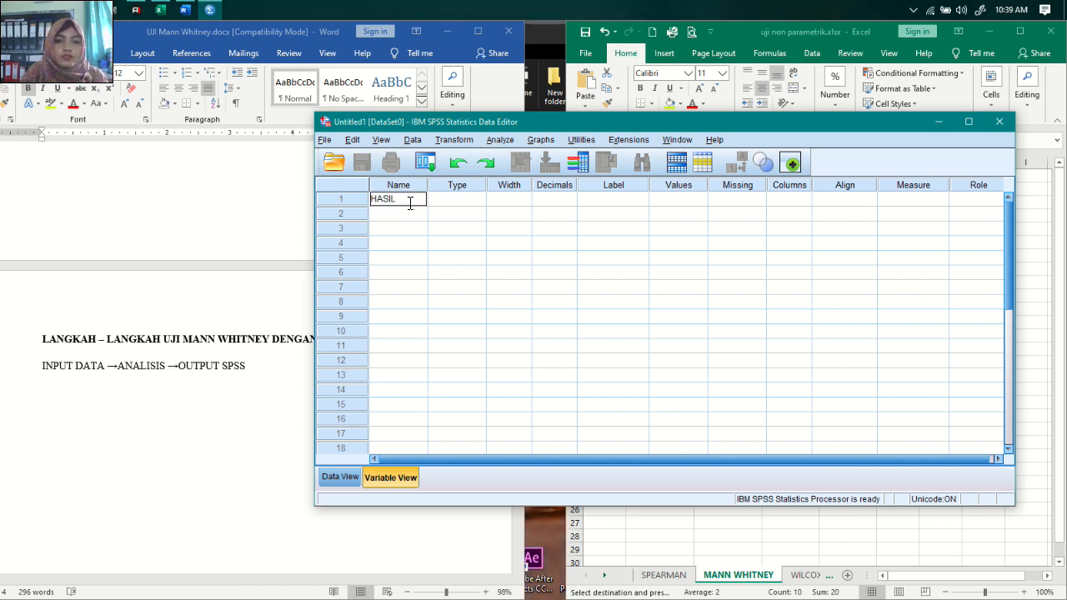
key(Return)
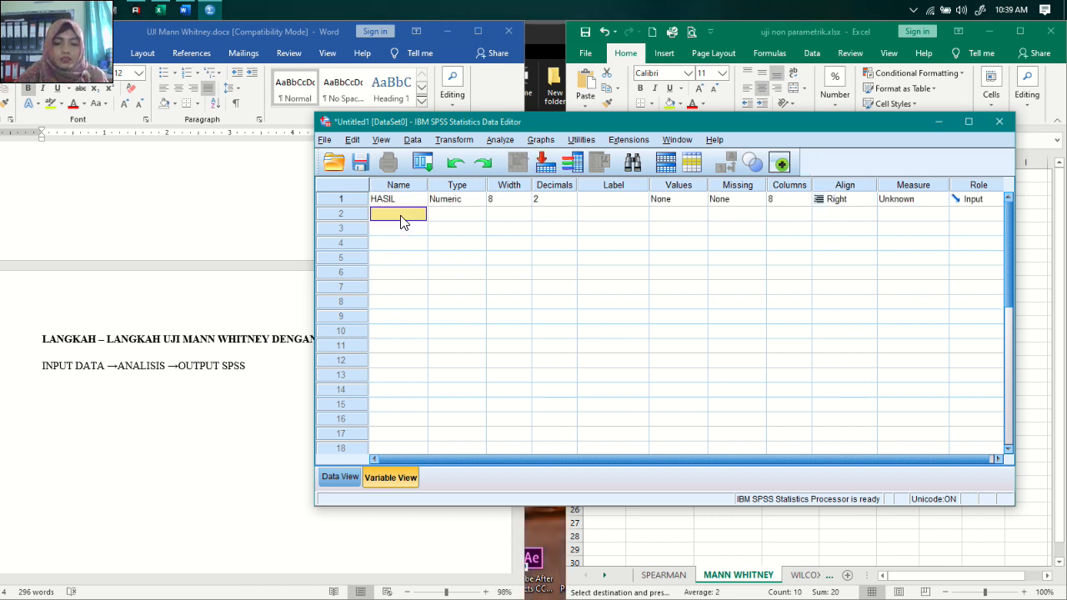
text(KELAS)
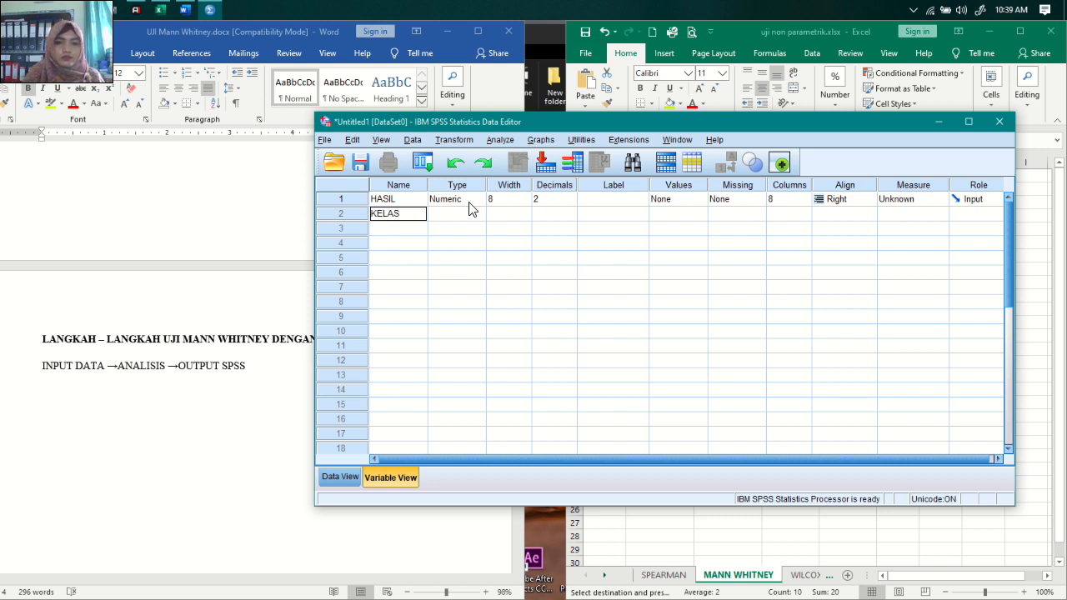
Label the HASIL variable "HASIL BELAJAR IPA" and the KELAS variable "KELAS"
click(622, 200)
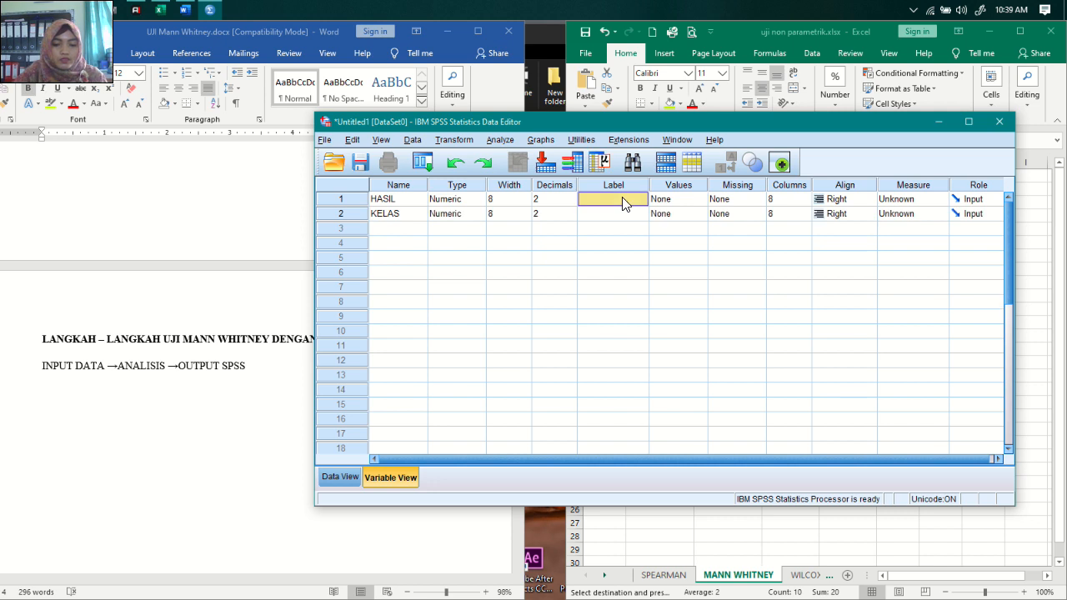
text(HASIL)
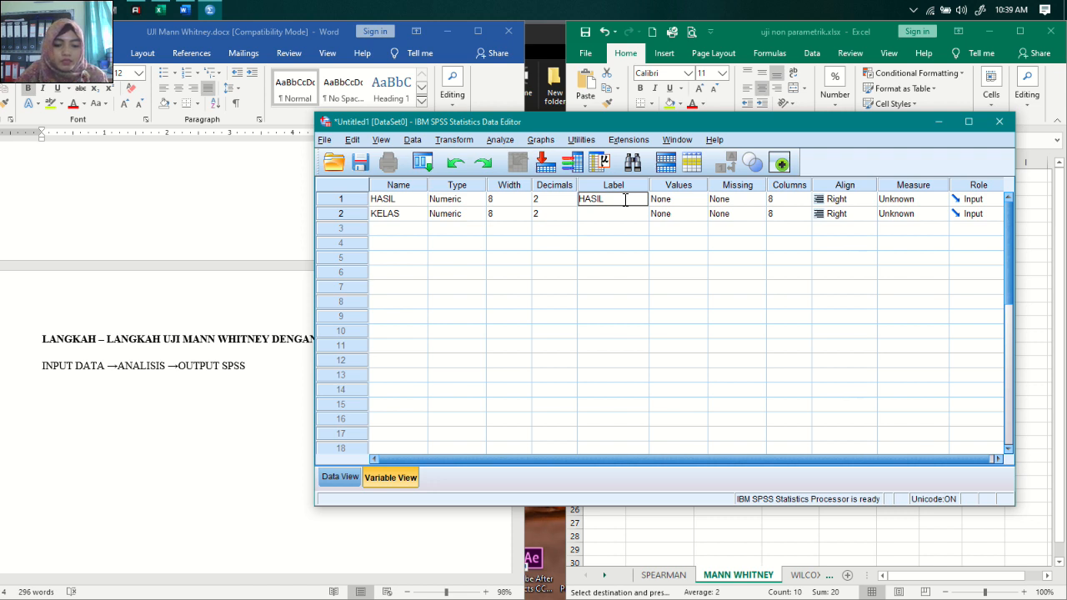
text( BELAJAR)
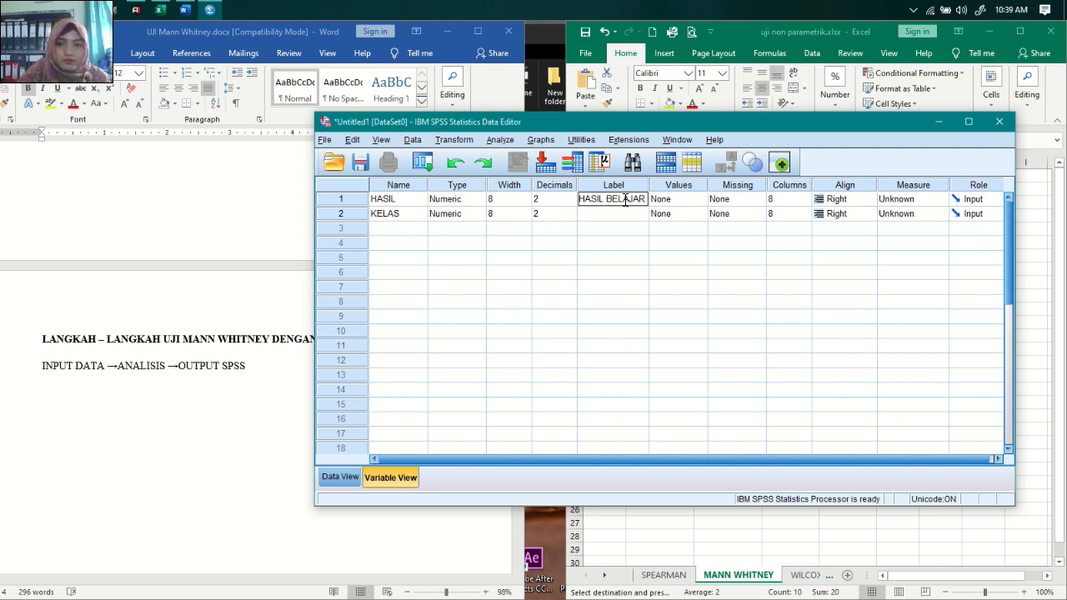
text( IPA)
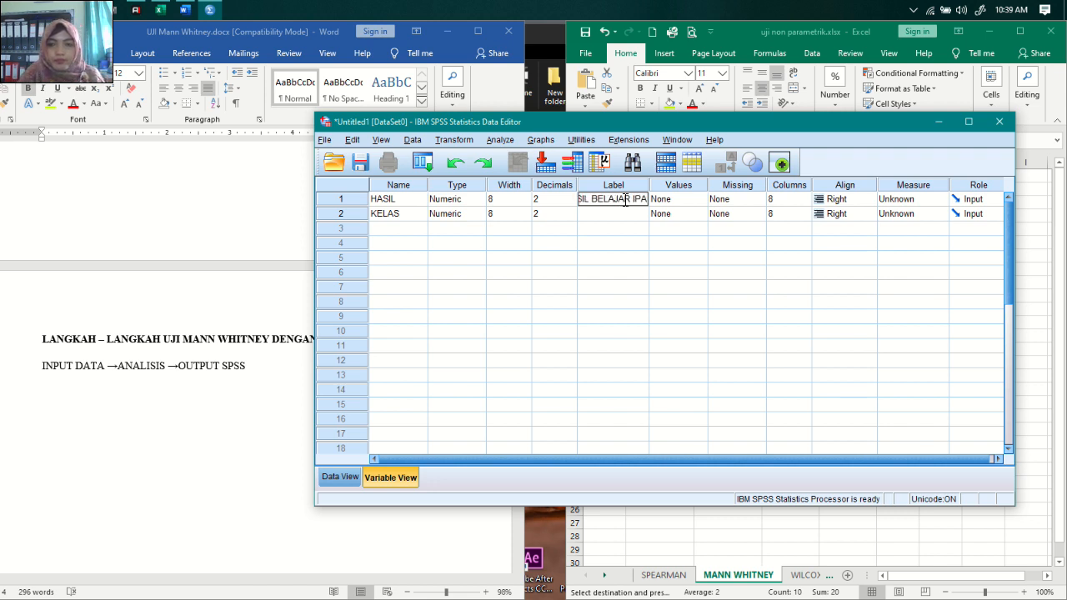
click(622, 218)
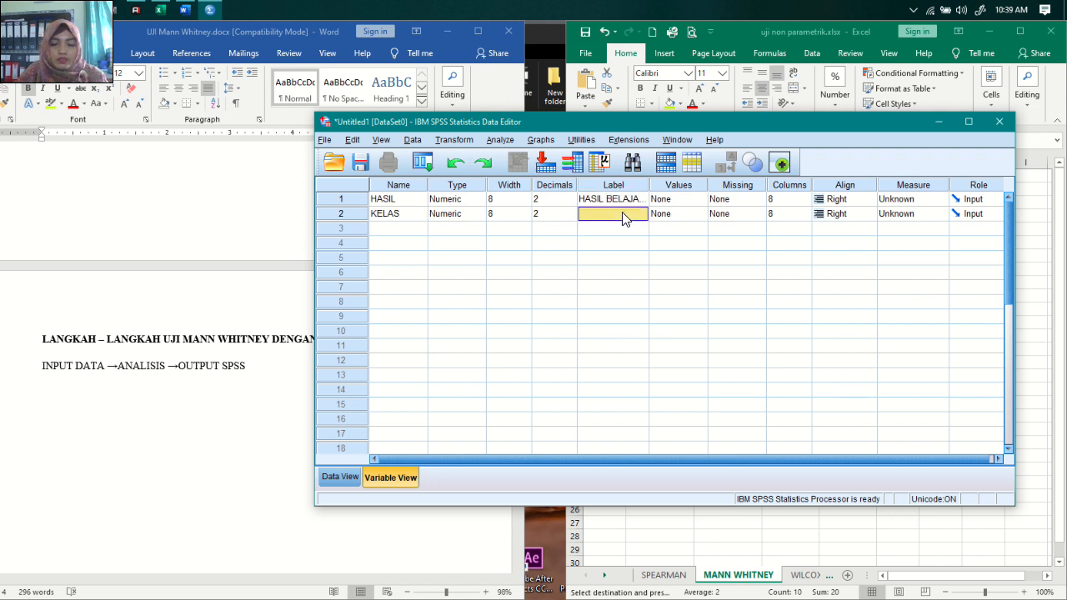
text(KELAS)
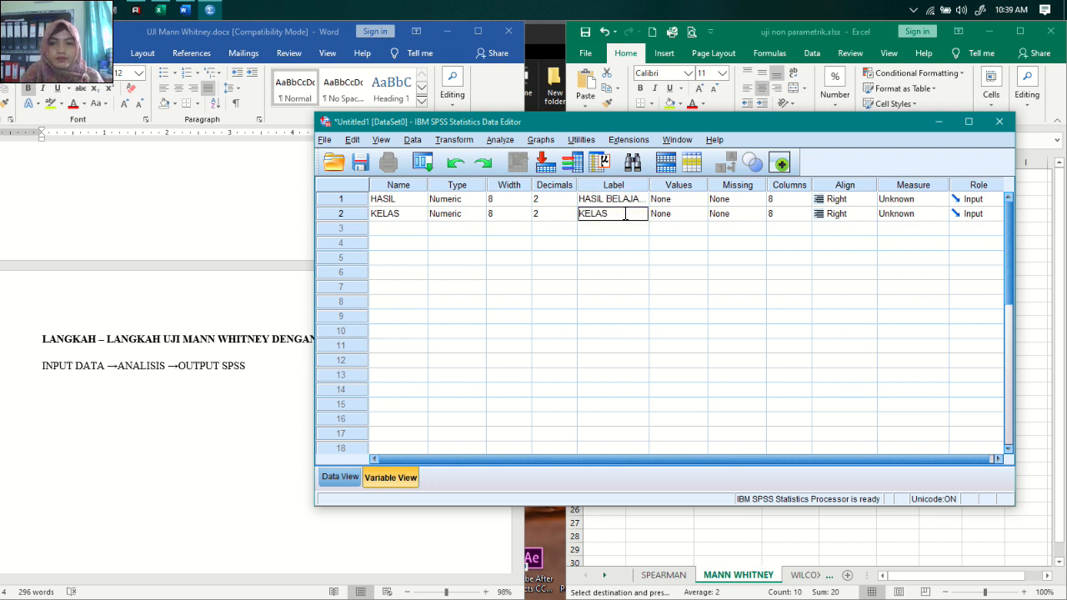
Add a value label for the KELAS variable that assigns "KELAS A" to value 1
click(696, 217)
click(694, 217)
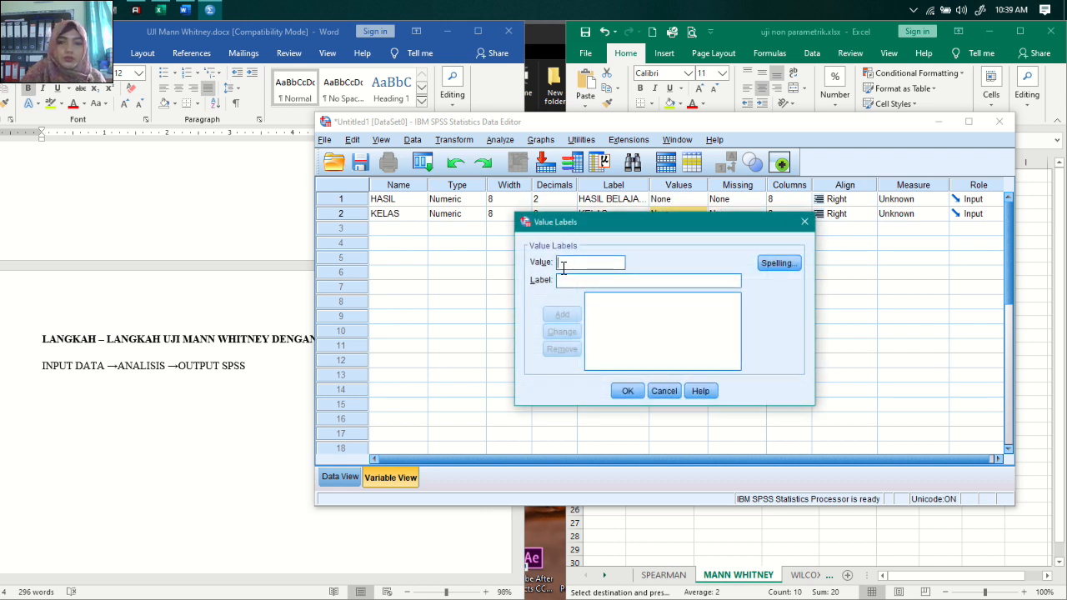
text(1)
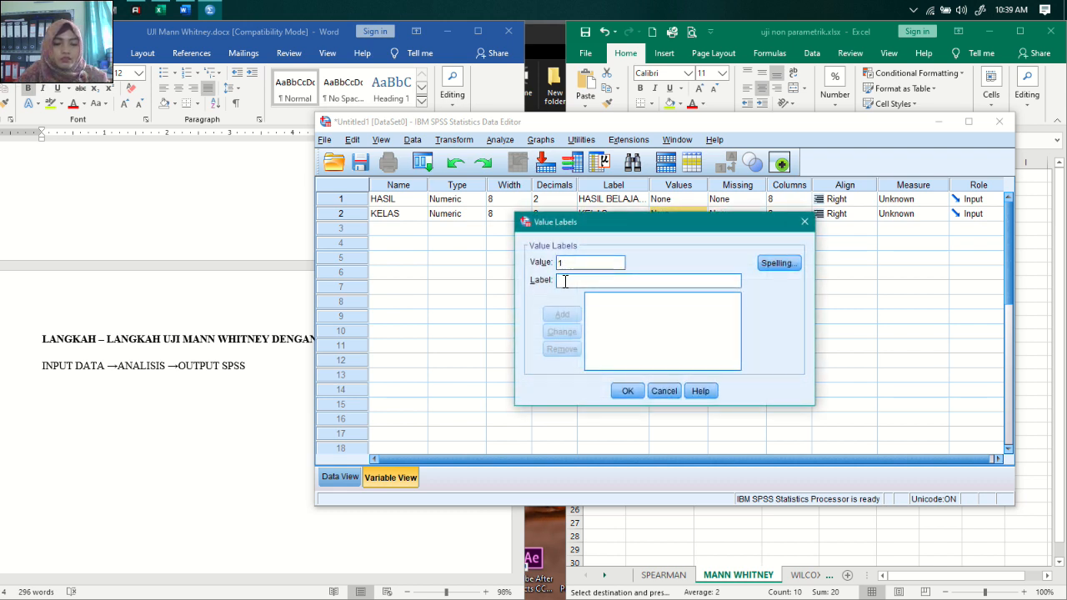
click(565, 281)
text(KELAS A)
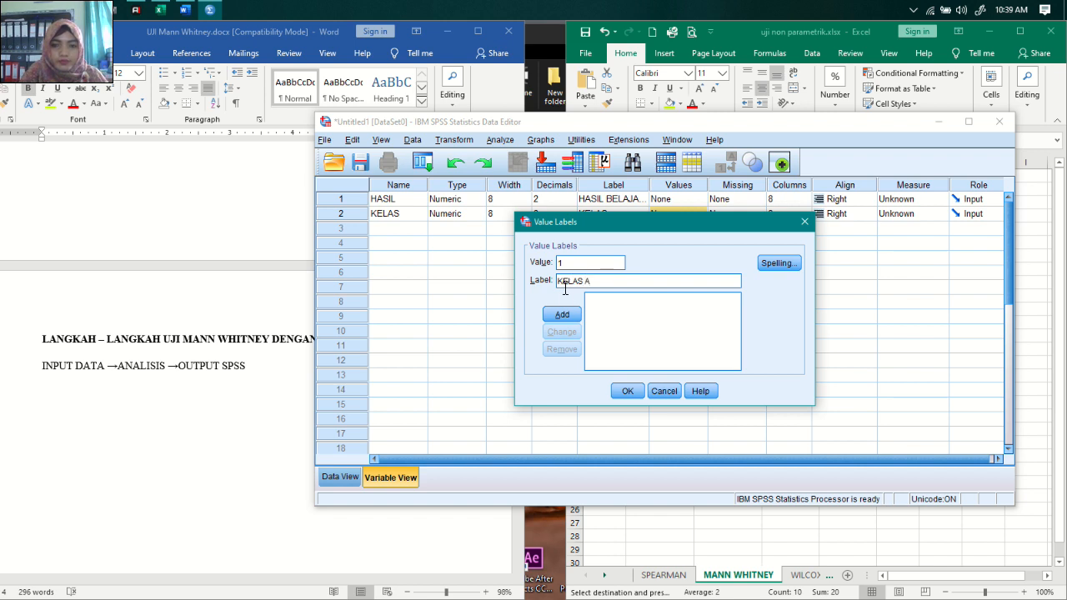
click(562, 317)
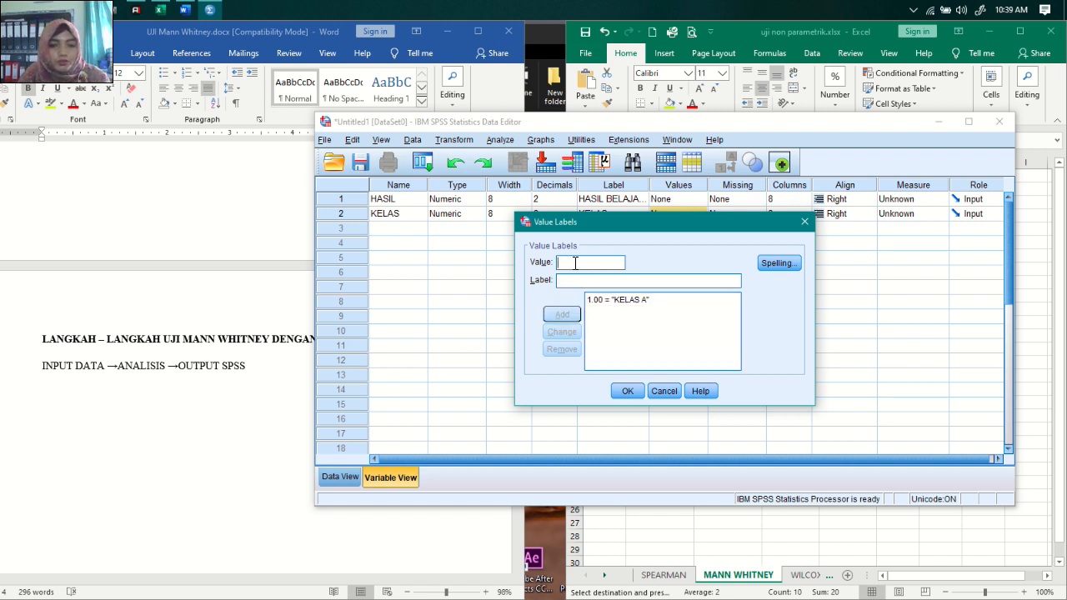
Add a second value label assigning "KELAS B" to value 2, and apply the value labels to the KELAS variable
text(2)
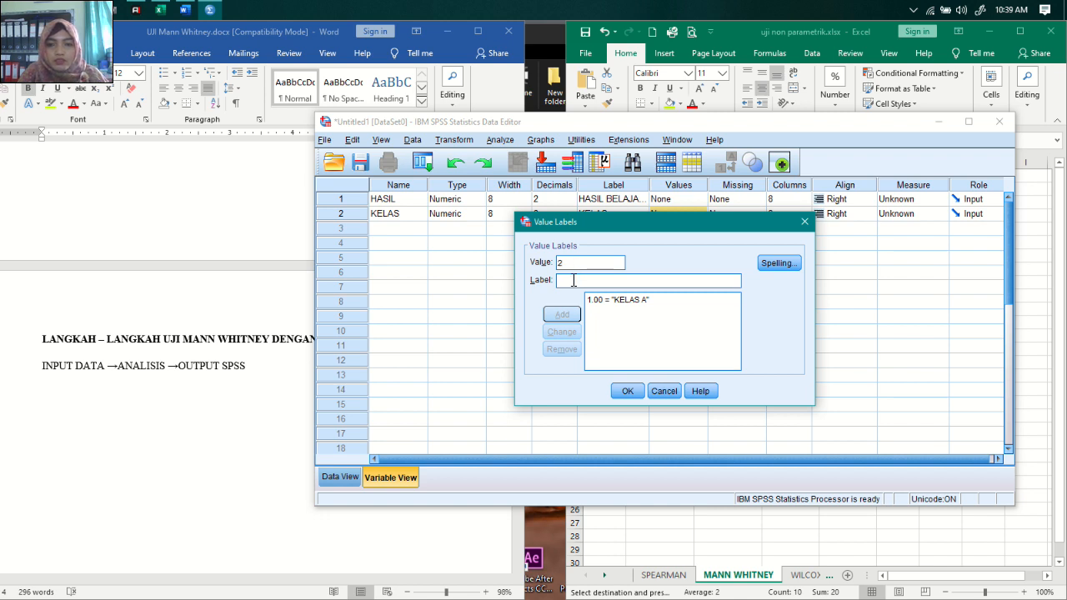
text(KELAS)
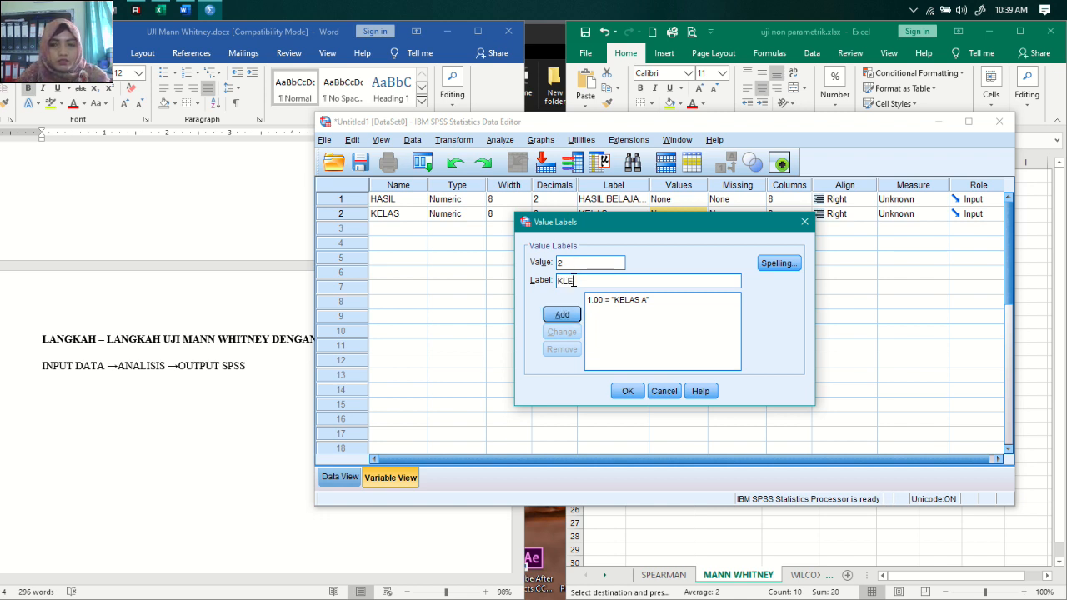
key(BackSpace)
key(BackSpace)
key(BackSpace)
key(BackSpace)
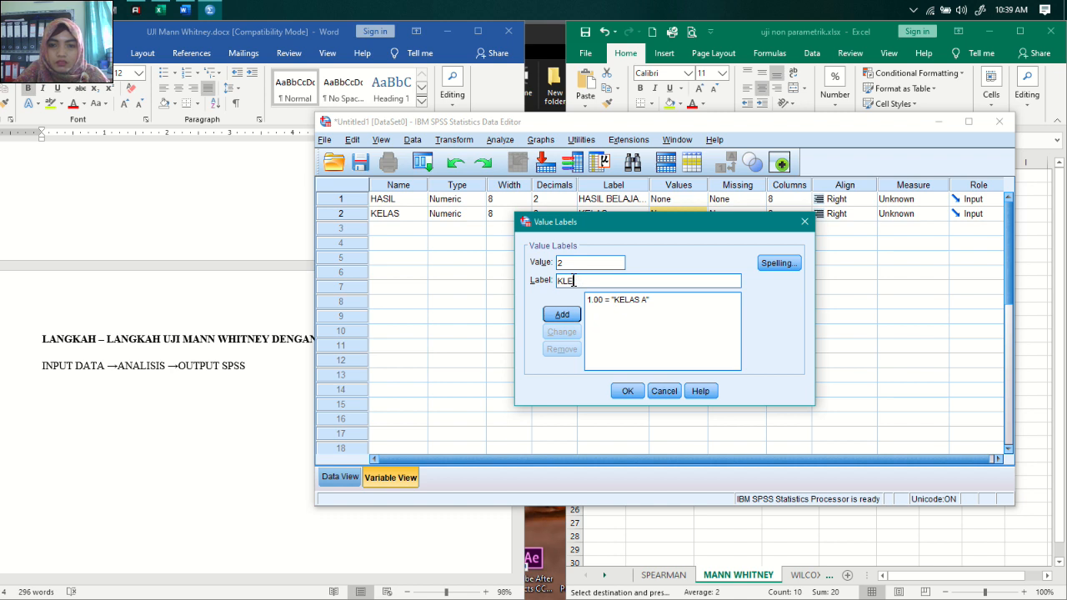
text(ELAS B)
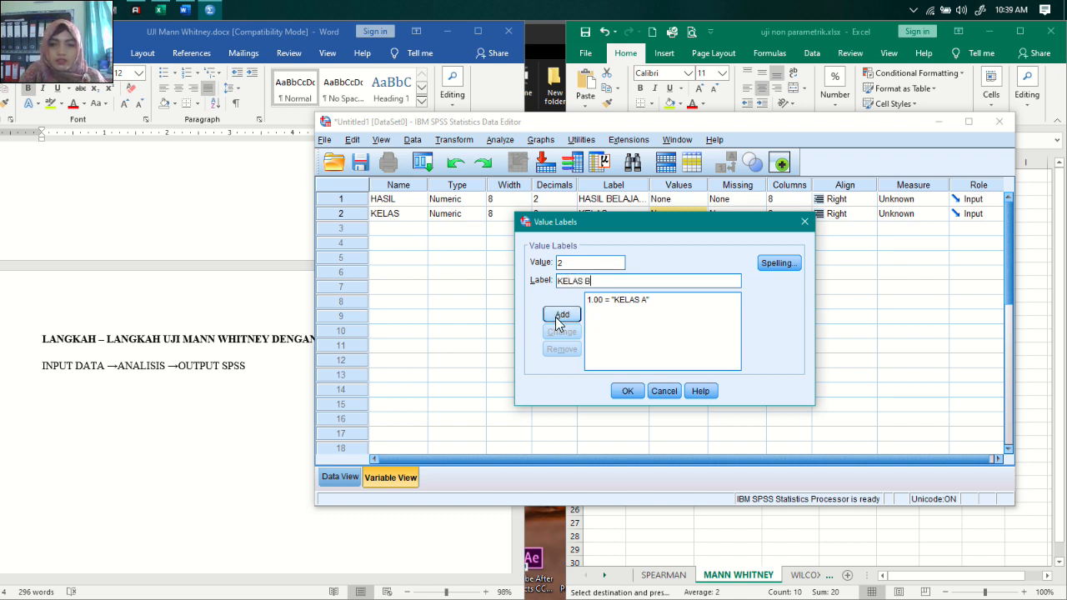
click(555, 317)
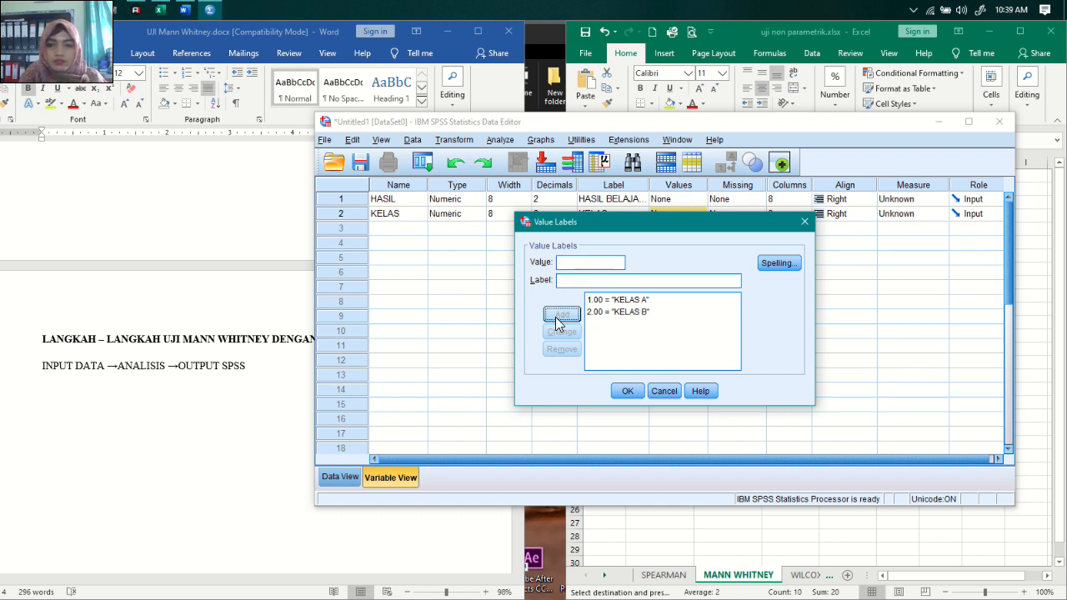
click(627, 392)
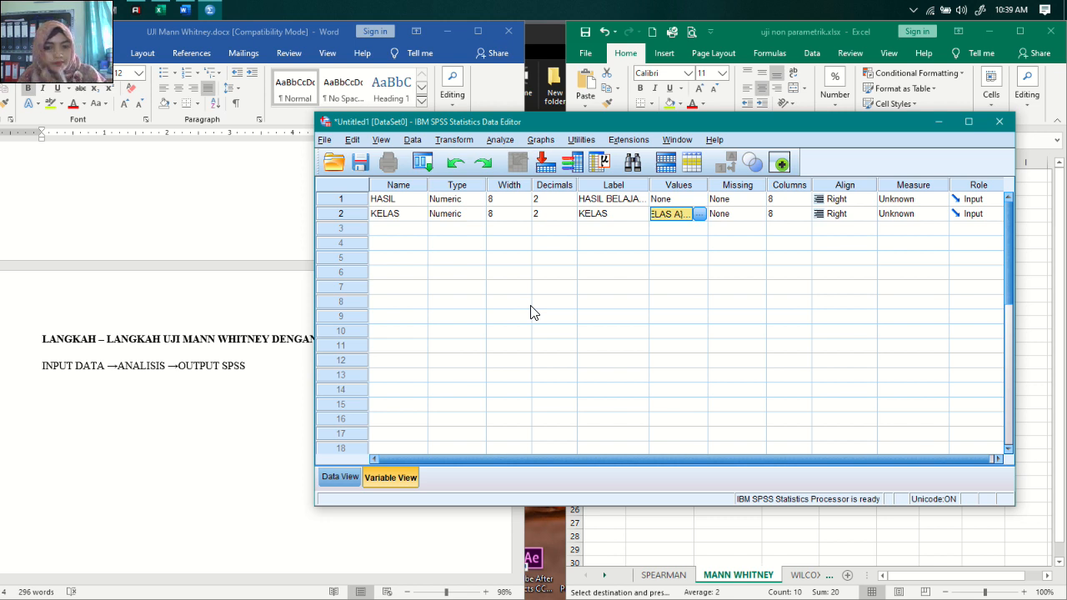
Copy the ten KELAS A scores in B3:B12 from the Excel sheet into the HASIL column of the SPSS data, starting at row 1
click(335, 478)
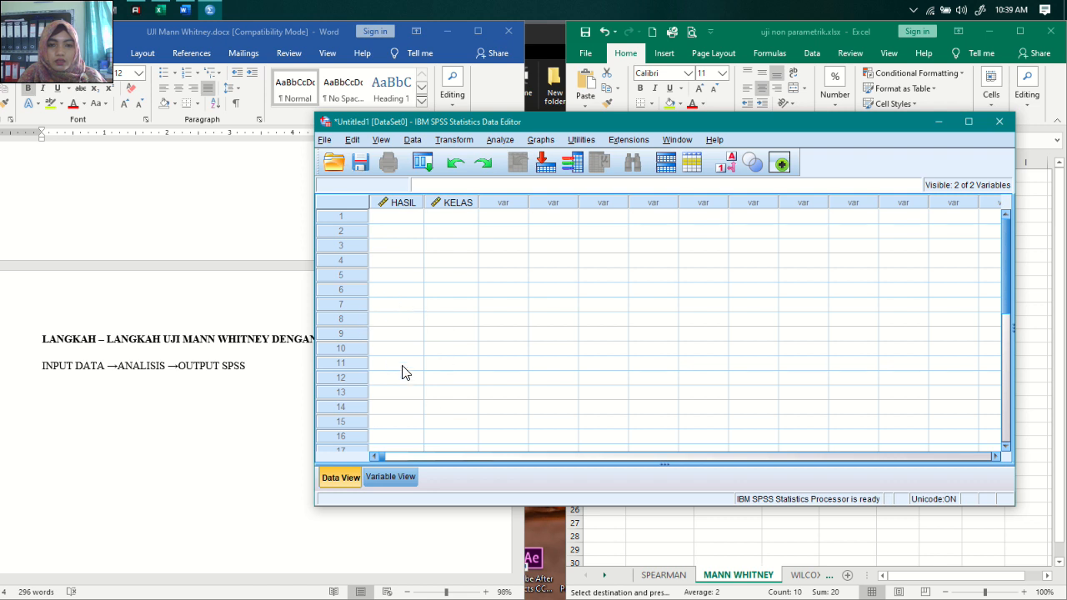
click(640, 536)
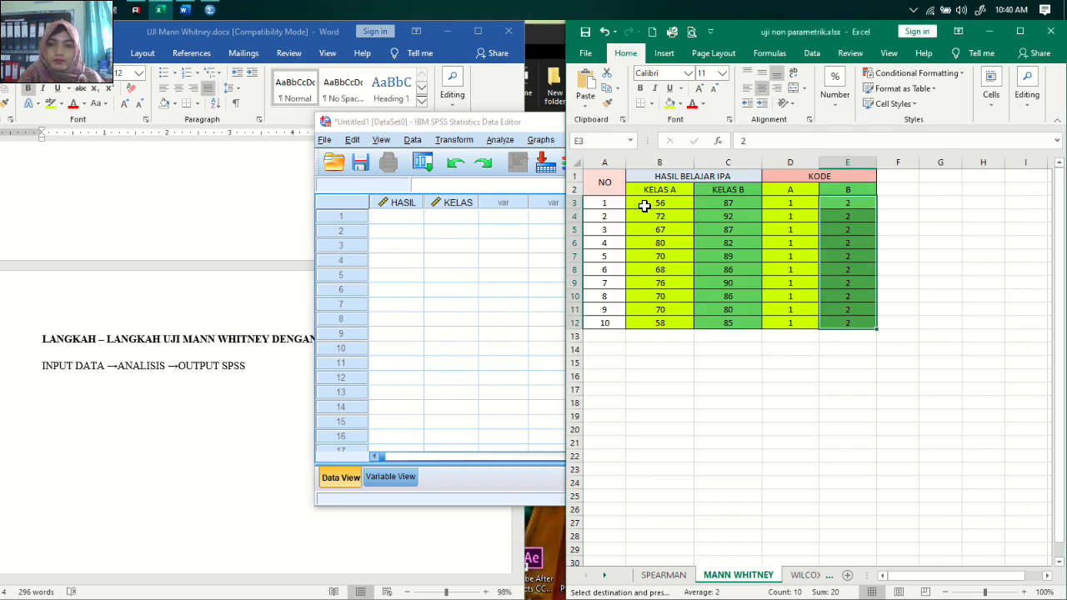
drag(644, 203, 647, 320)
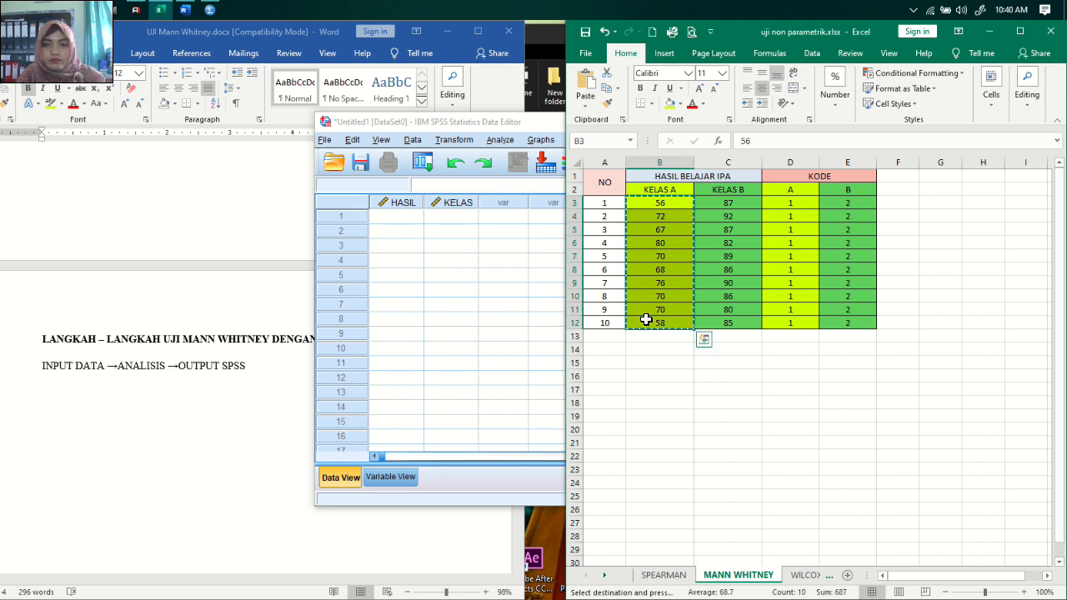
click(406, 219)
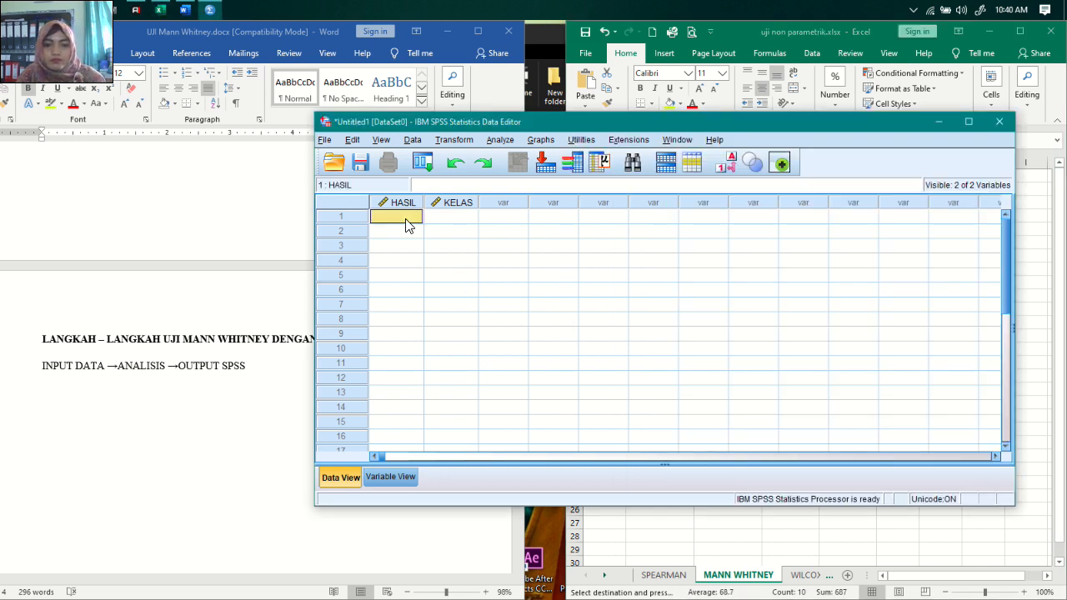
text(56.00 72.00 67.00 80.00 70.00 68.00 76.00 70.00 70.00 58.00)
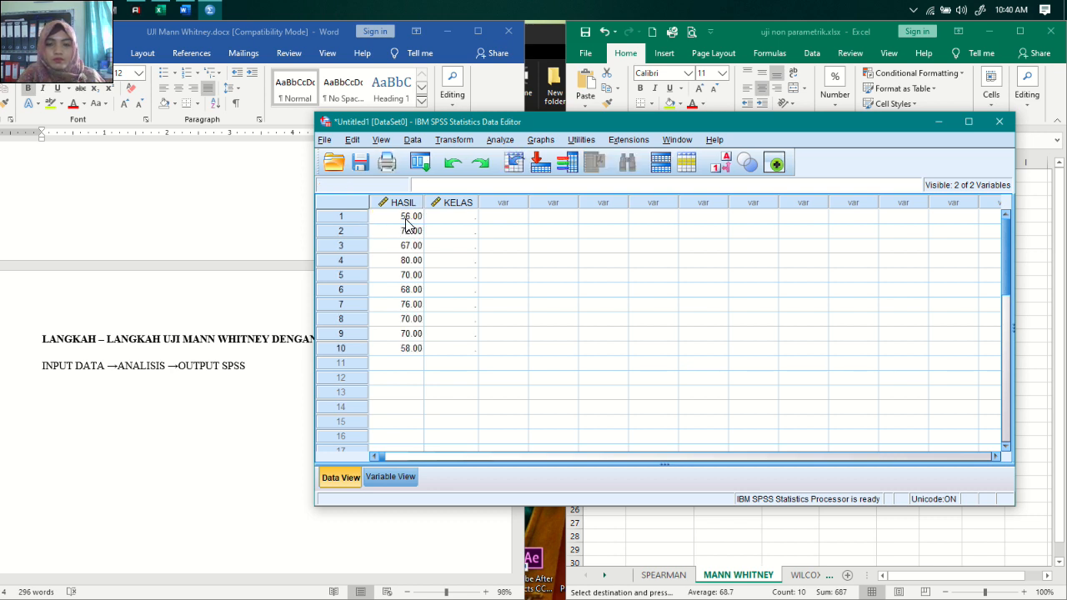
Copy the ten KELAS B scores in C3:C12 from the Excel sheet into the HASIL column of the SPSS data, starting at row 11
click(657, 562)
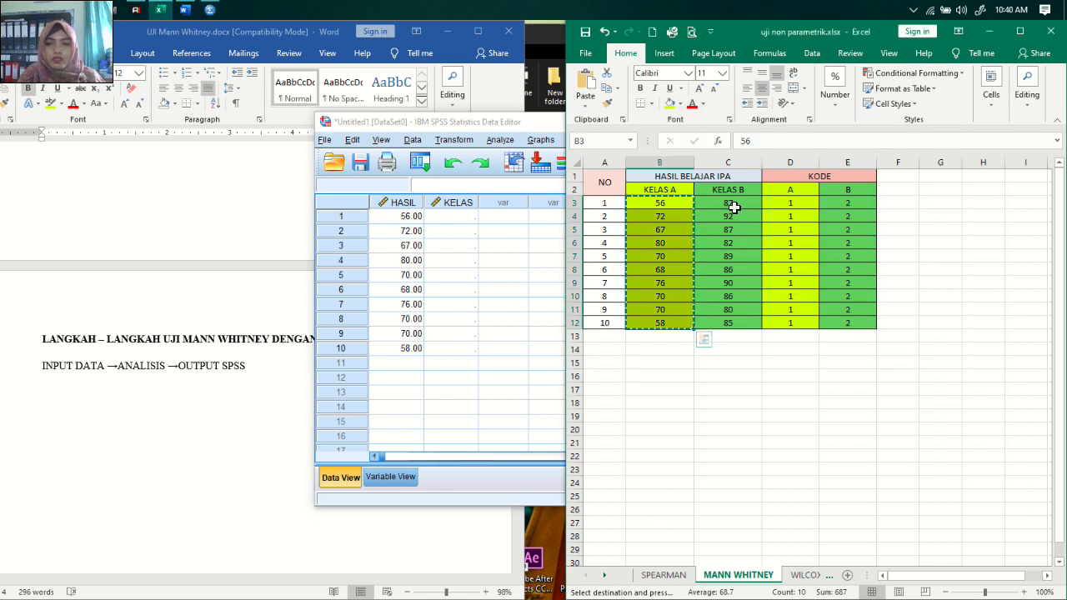
drag(734, 207, 729, 323)
key(ctrl+c)
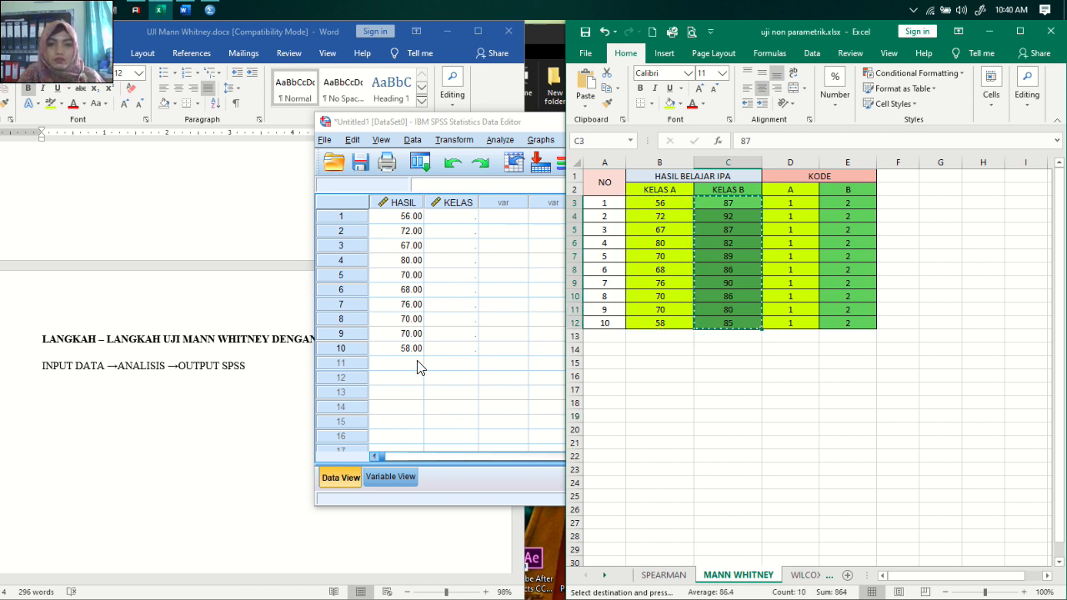
click(418, 367)
key(ctrl+v)
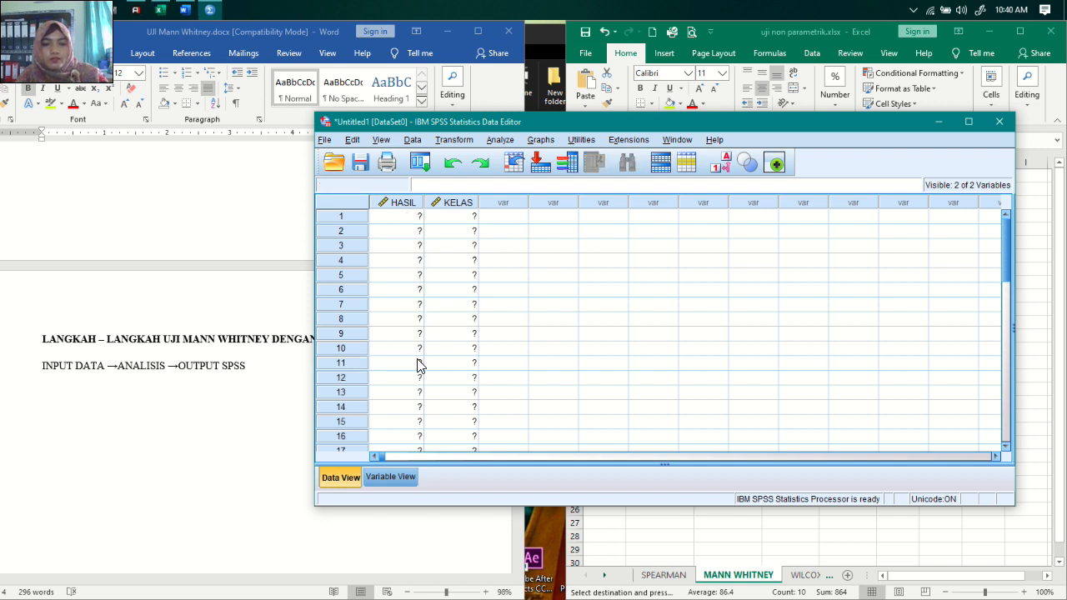
Copy the class A codes in D3:D12 from the Excel sheet into the SPSS KELAS column, starting at row 1
click(643, 525)
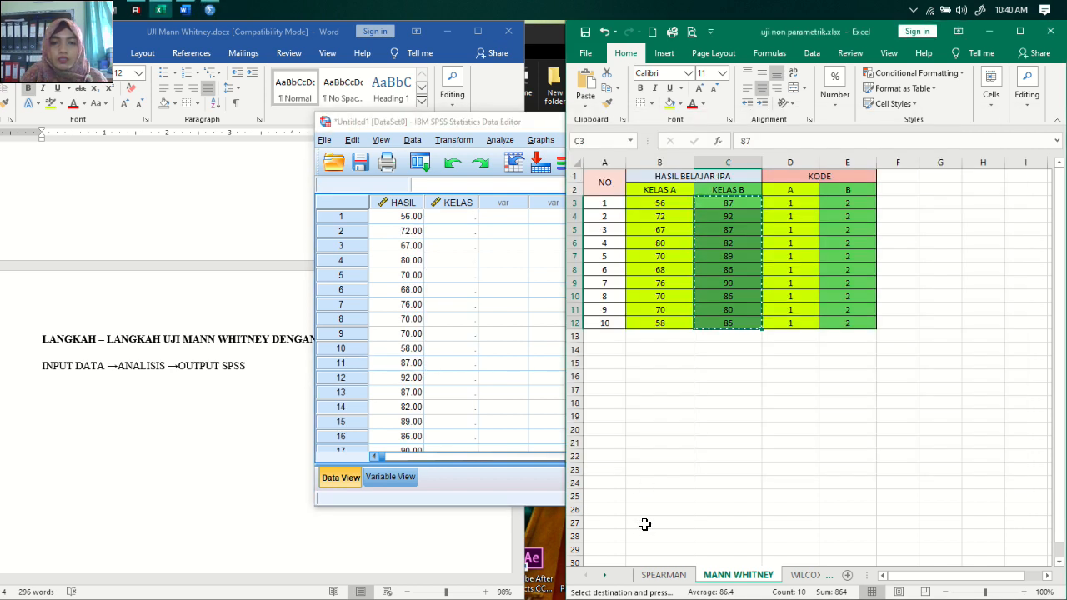
click(794, 205)
drag(795, 204, 800, 321)
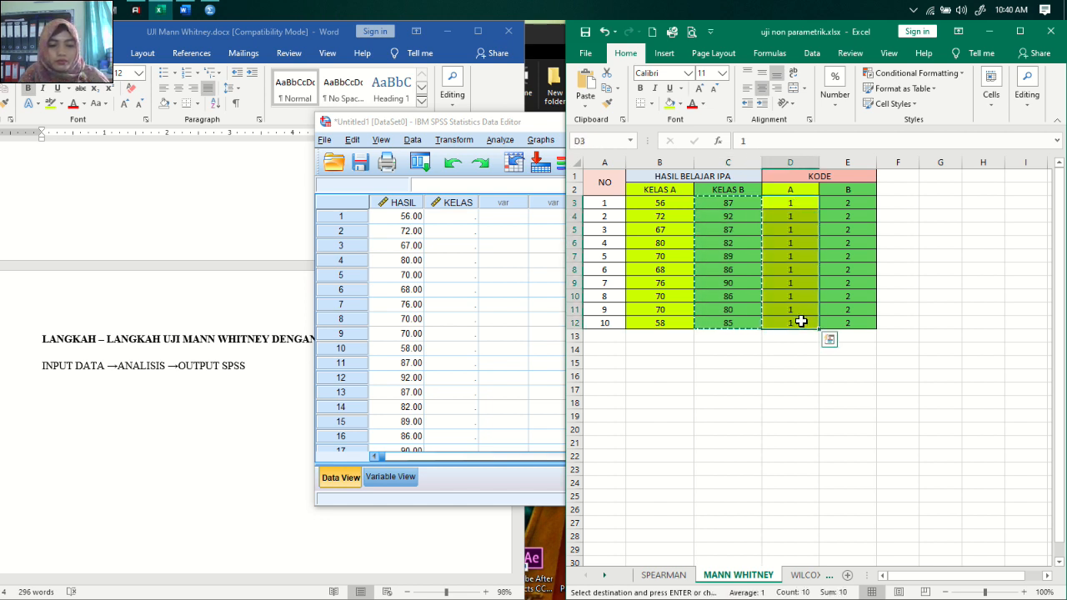
key(ctrl+c)
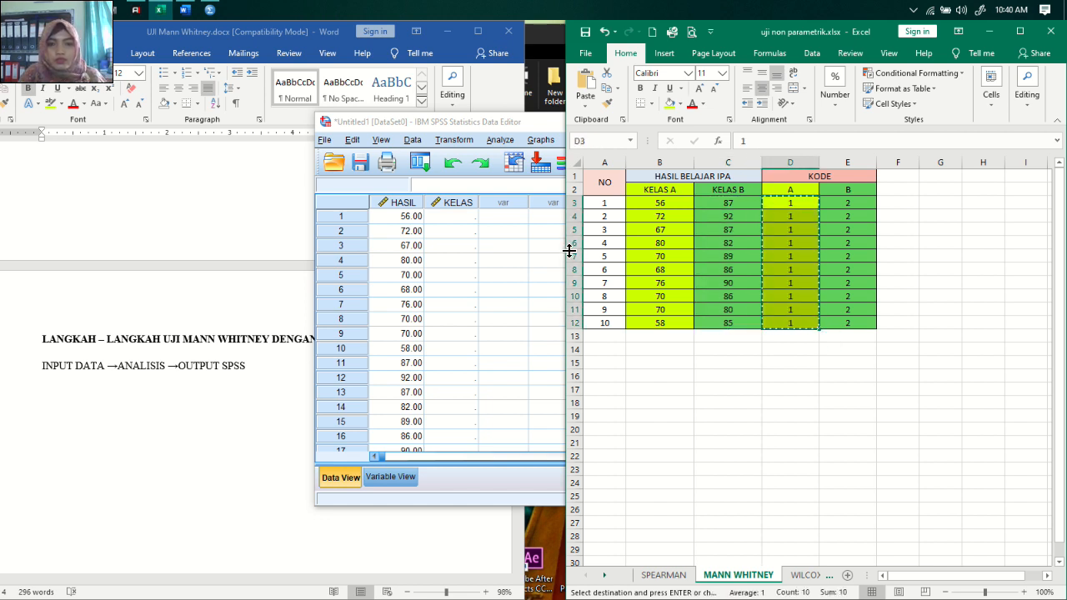
click(464, 221)
key(ctrl+v)
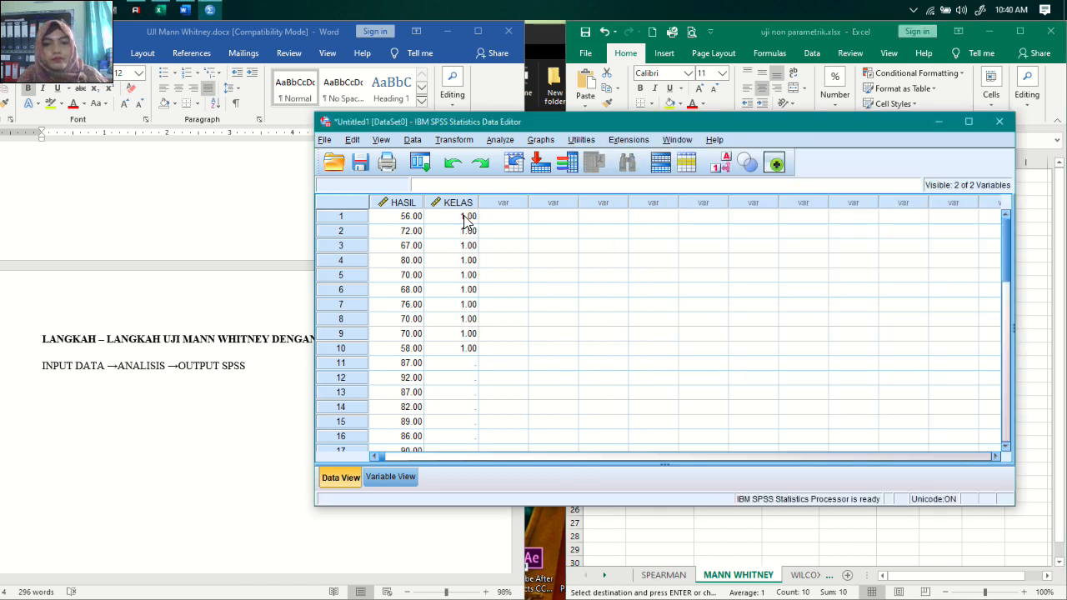
Copy the class B codes in E3:E12 from the Excel sheet into the SPSS KELAS column, starting at row 11
click(683, 527)
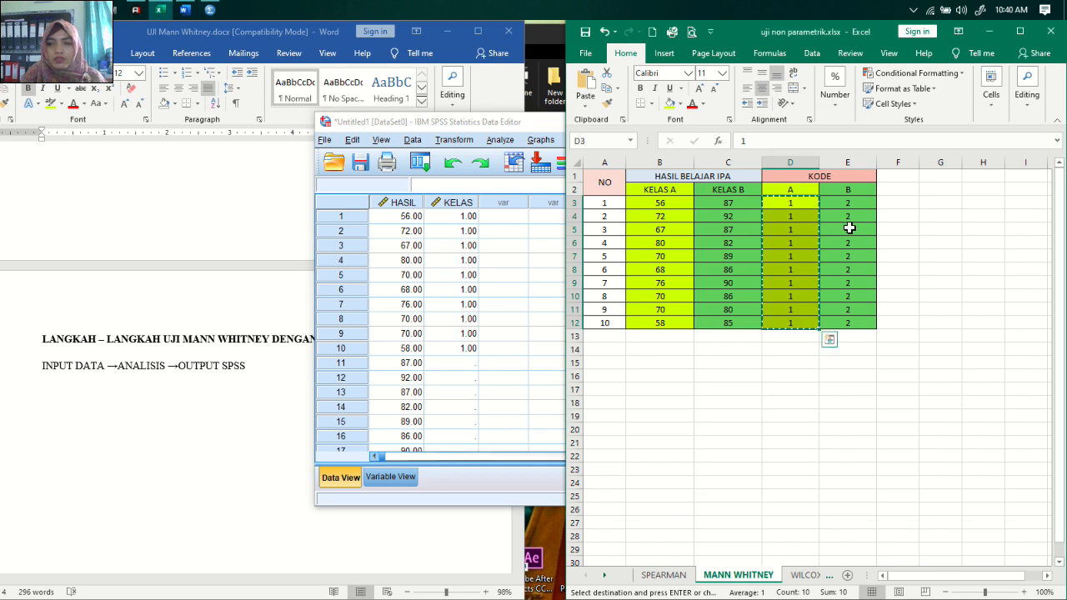
drag(845, 205, 850, 322)
key(ctrl+c)
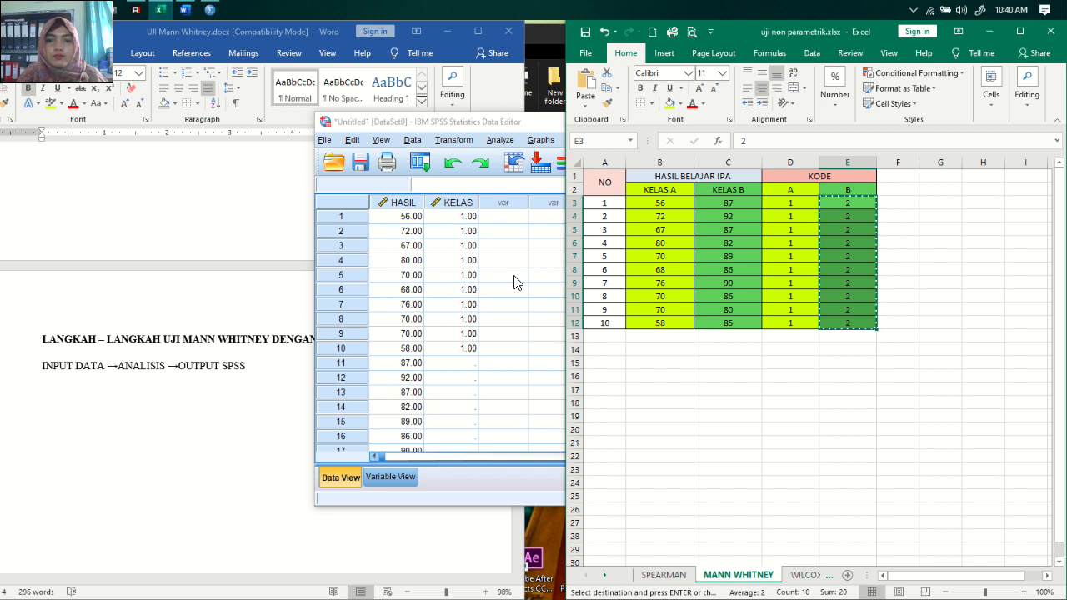
click(440, 367)
click(441, 367)
key(ctrl+v)
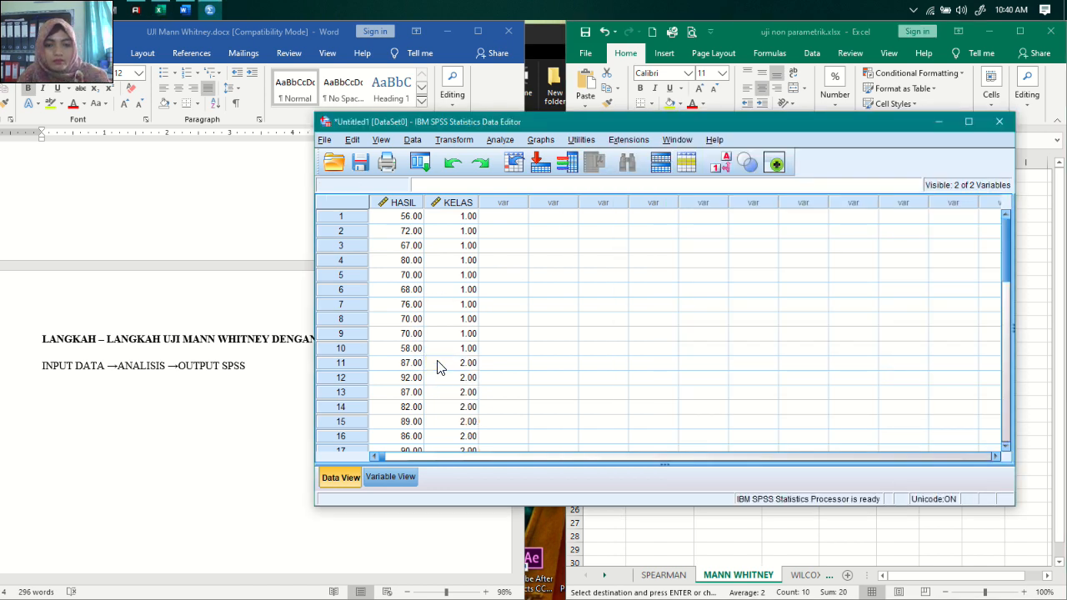
Check the pasted HASIL and KELAS values down to the last filled row of the data
key(Down)
key(Down)
key(Down)
key(Down)
key(Down)
key(Down)
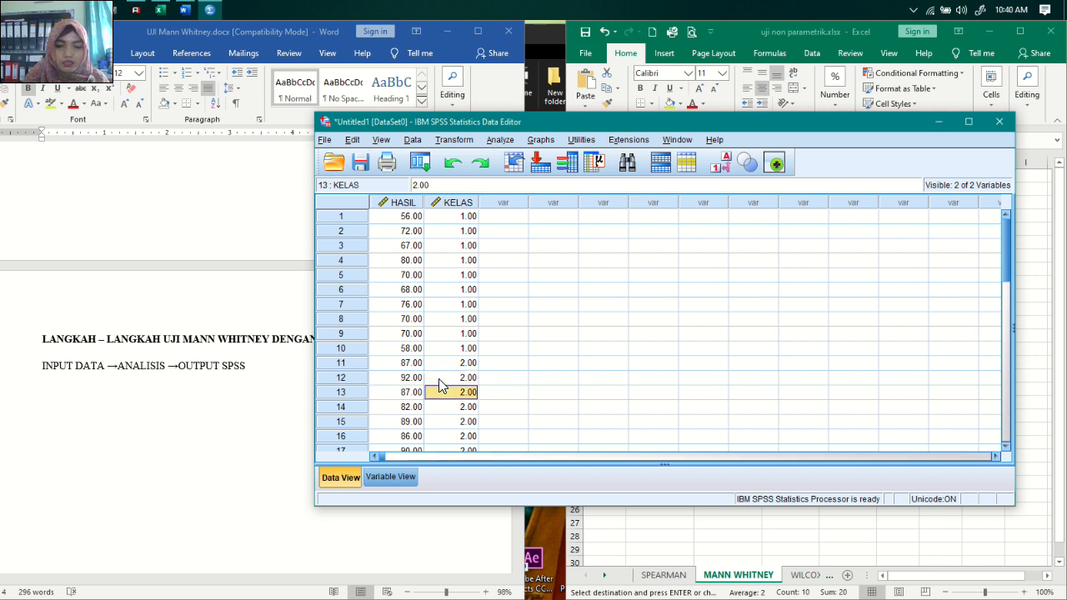
key(Down)
key(Down)
key(Down)
key(Down)
key(Down)
key(Down)
key(Down)
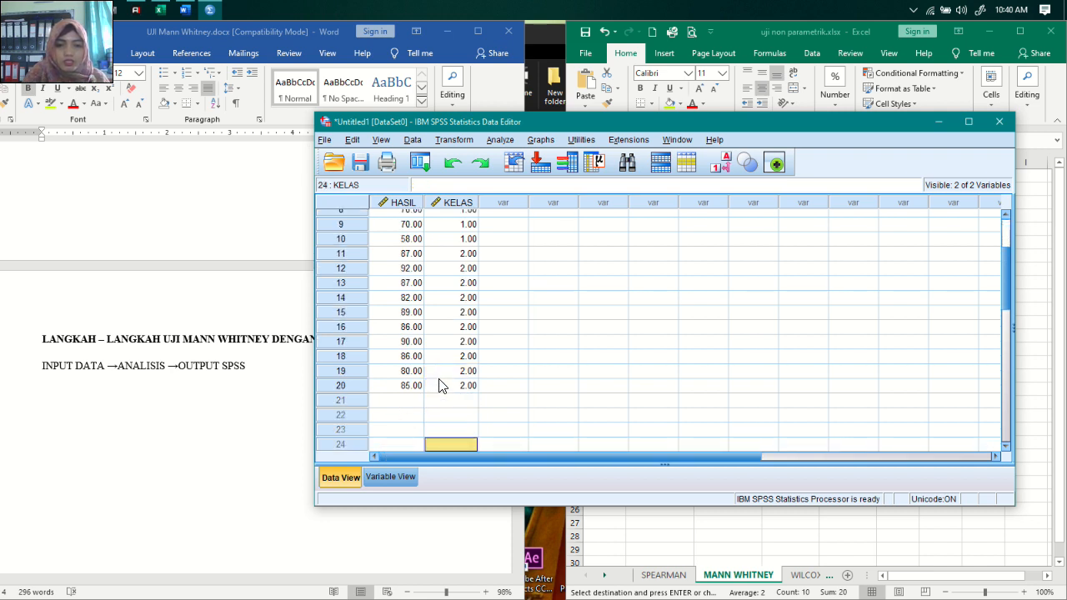
key(Up)
key(Up)
key(Up)
key(Up)
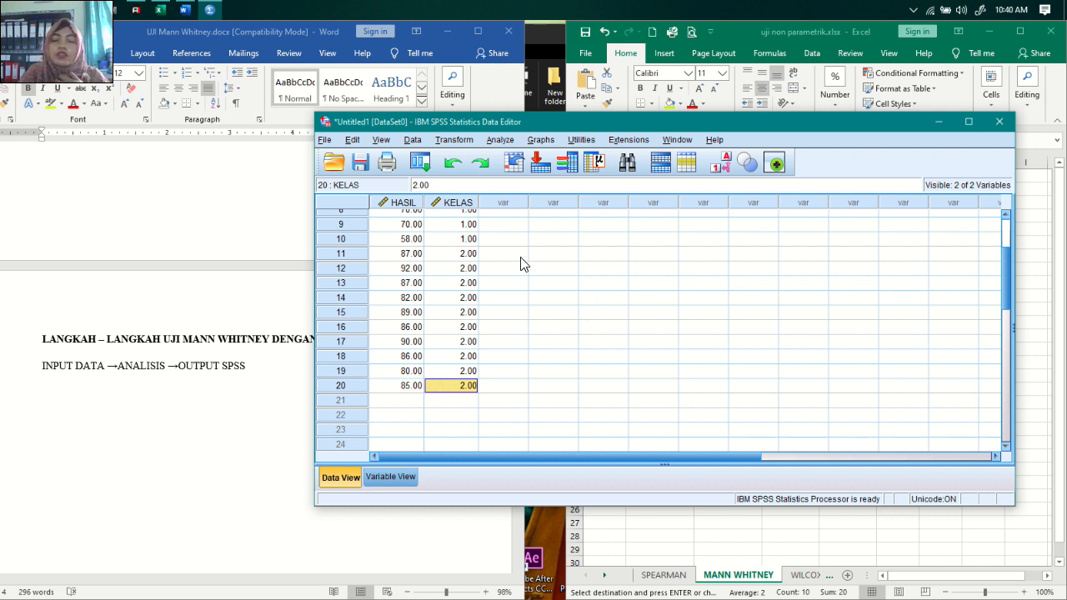
Set up a legacy nonparametric test for 2 independent samples with HASIL BELAJAR IPA as test variable and KELAS as grouping variable
click(501, 139)
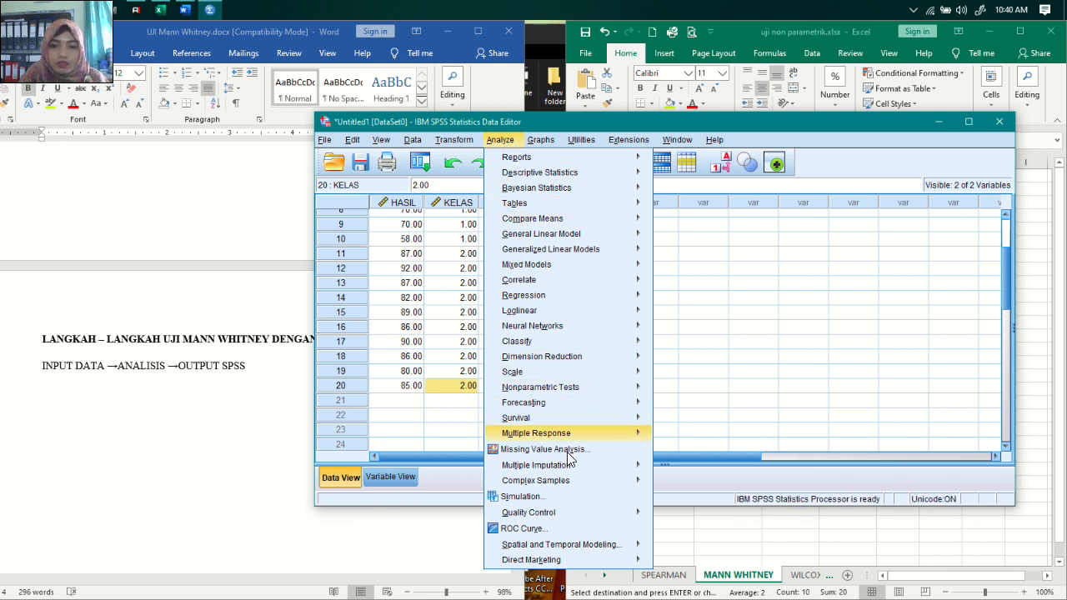
mouse_move(564, 389)
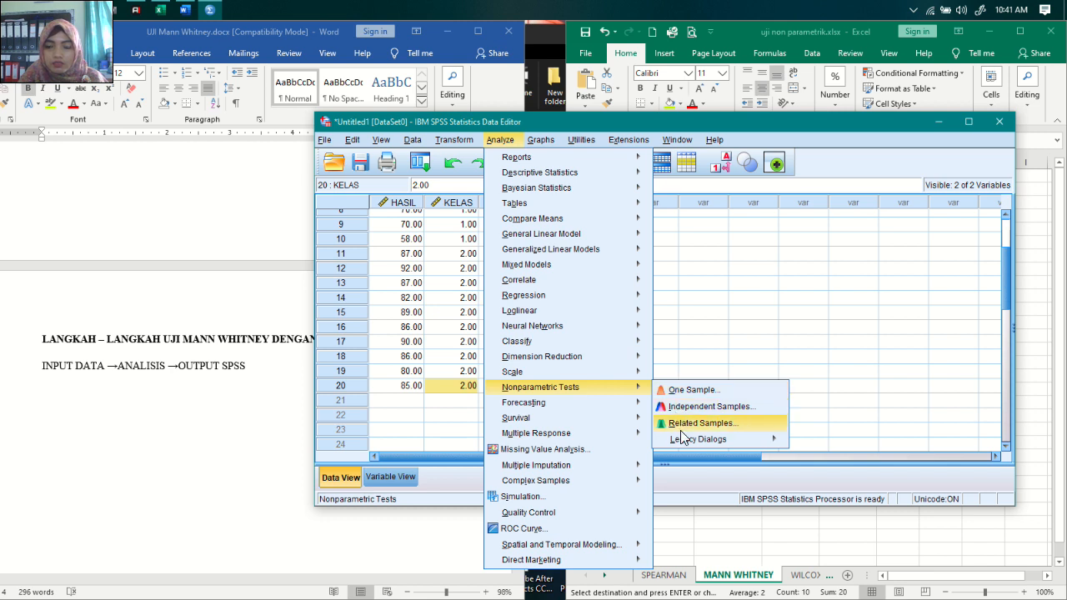
mouse_move(684, 439)
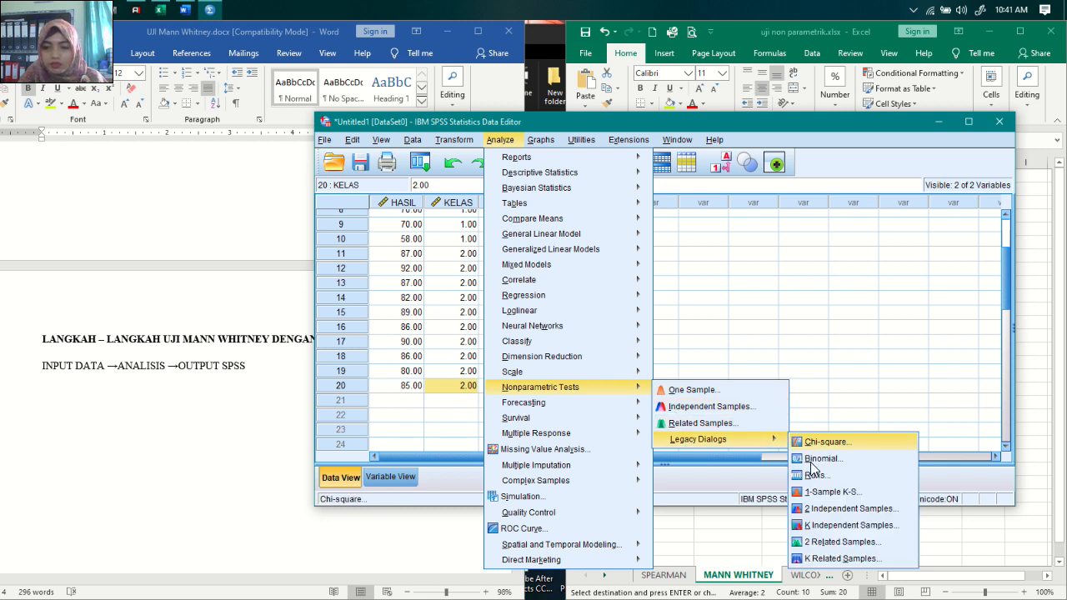
click(821, 510)
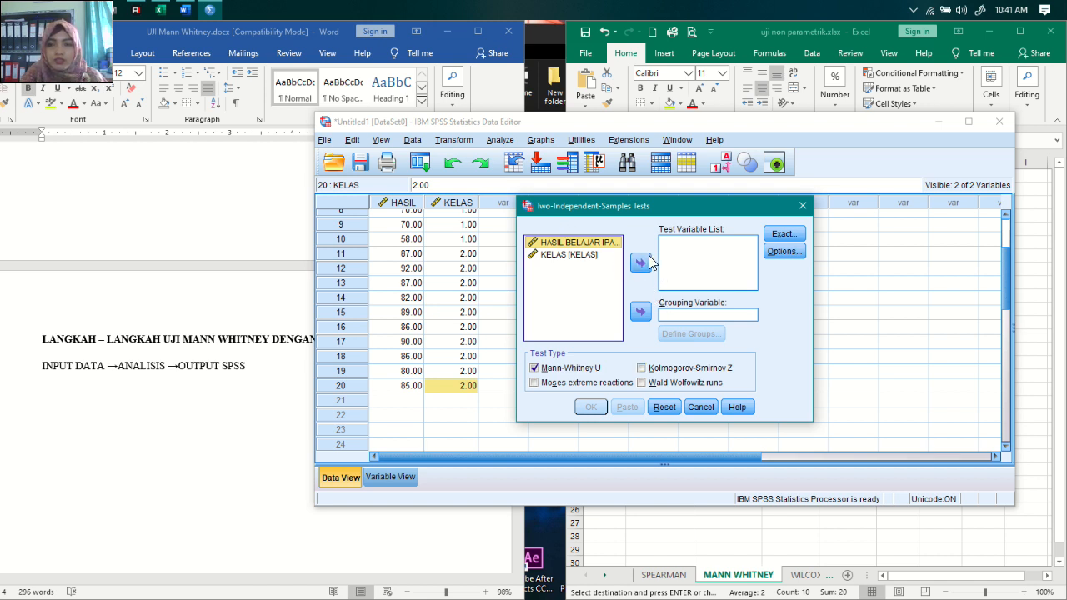
click(640, 263)
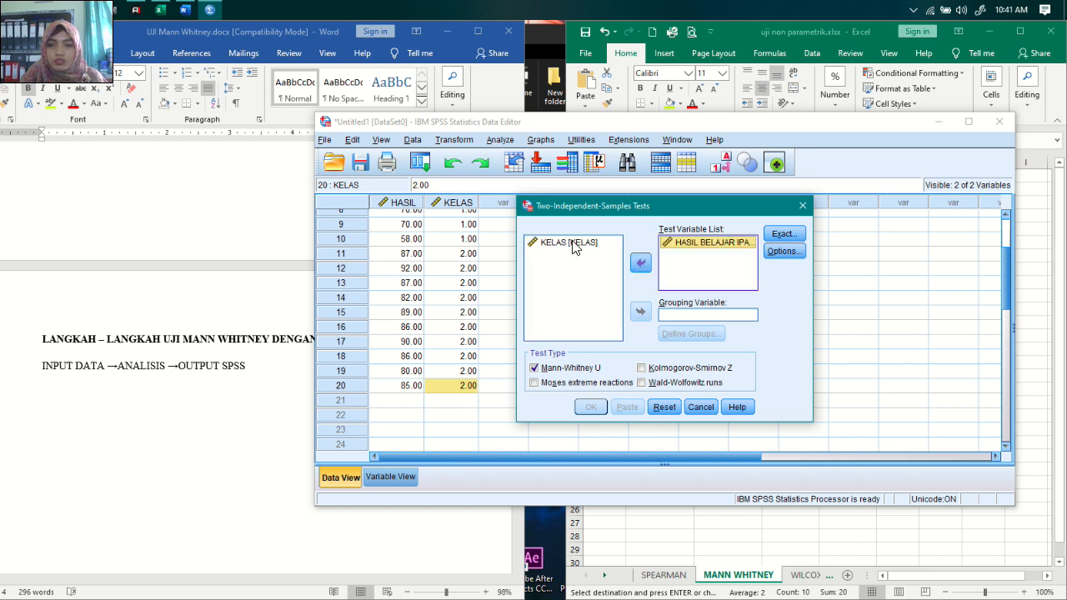
click(573, 243)
click(638, 312)
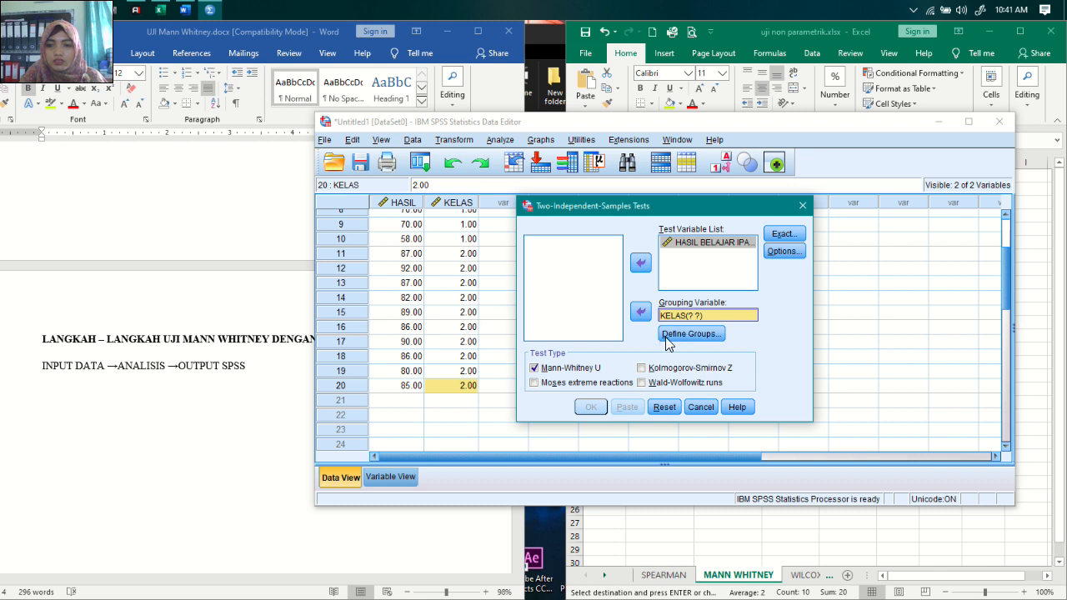
Define the KELAS groups as 1 and 2 and run the Mann-Whitney U test
click(670, 336)
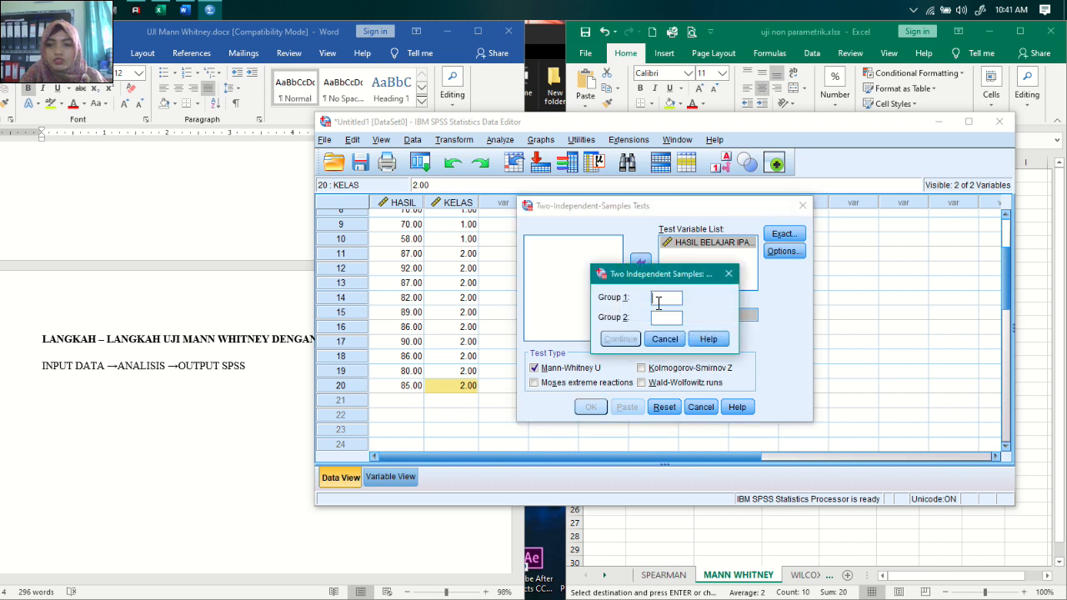
text(1)
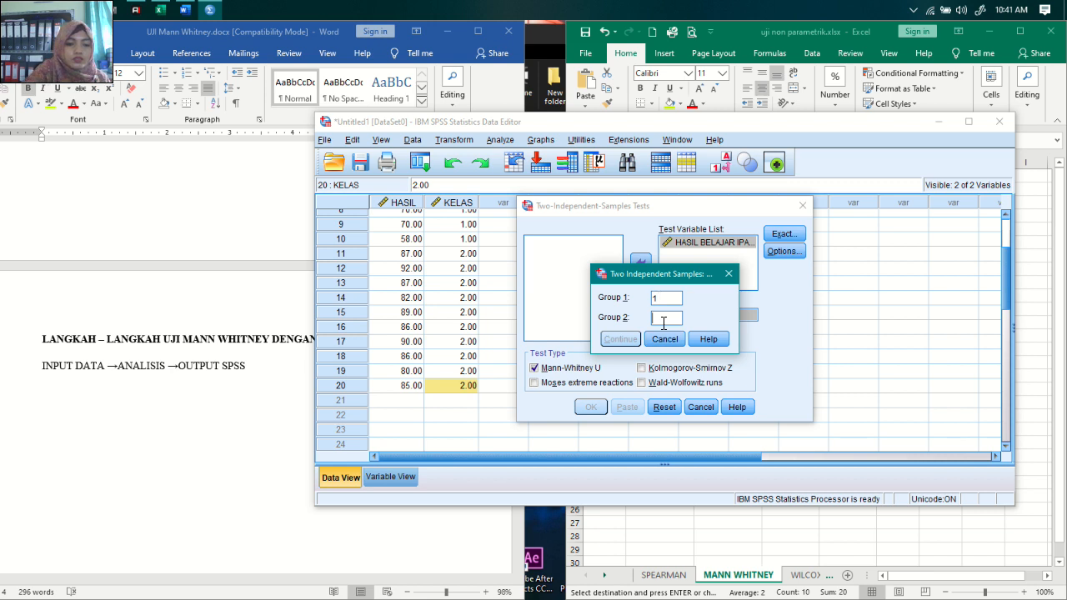
text(2)
click(625, 336)
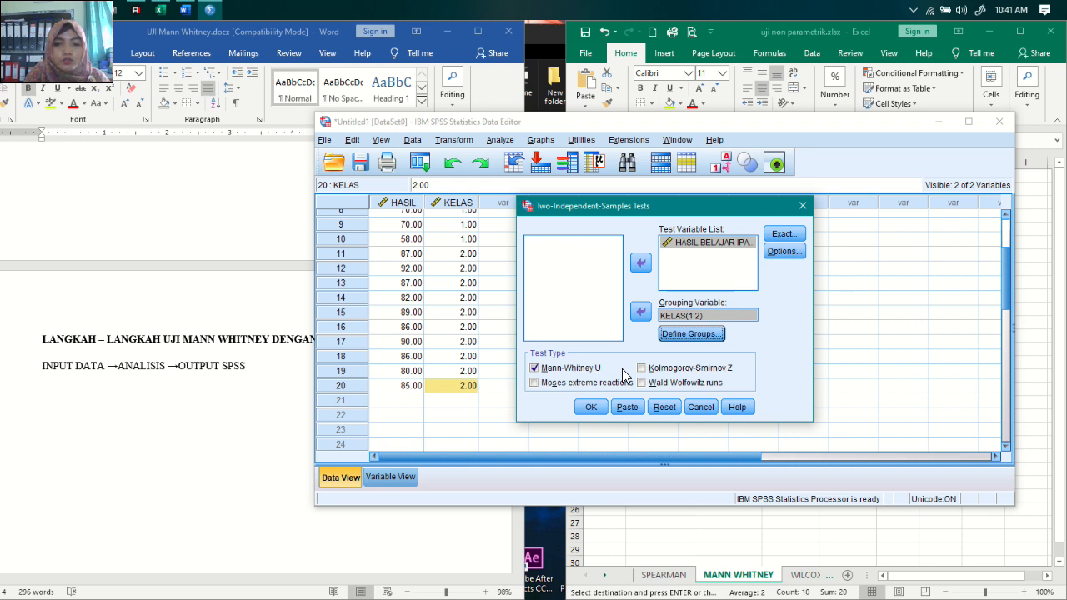
click(592, 406)
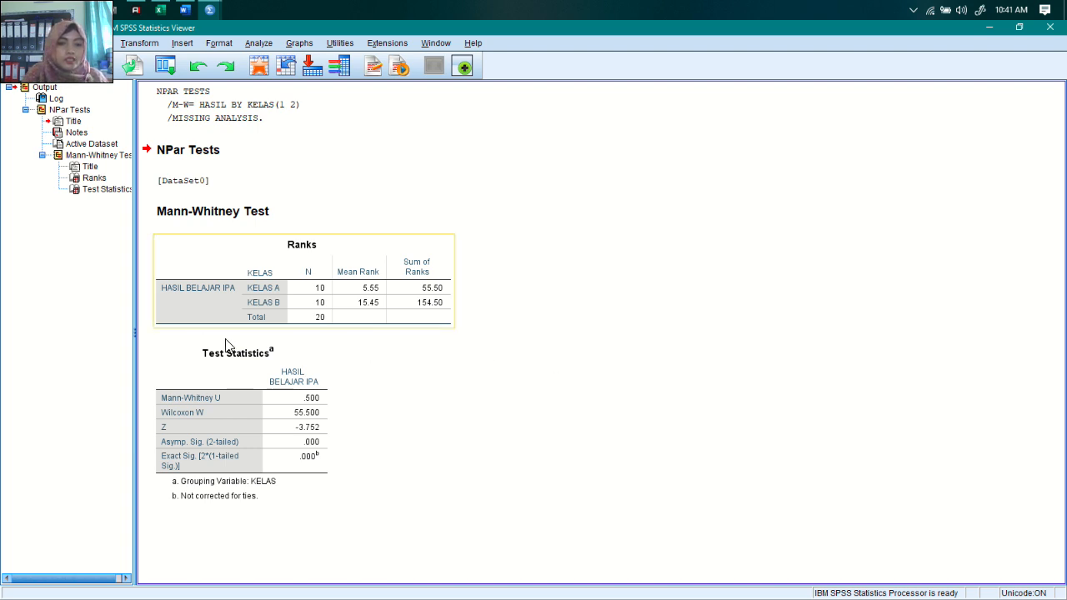
Shrink the SPSS output window and move it and the data editor aside to uncover the Word document, keeping the output in front
click(319, 377)
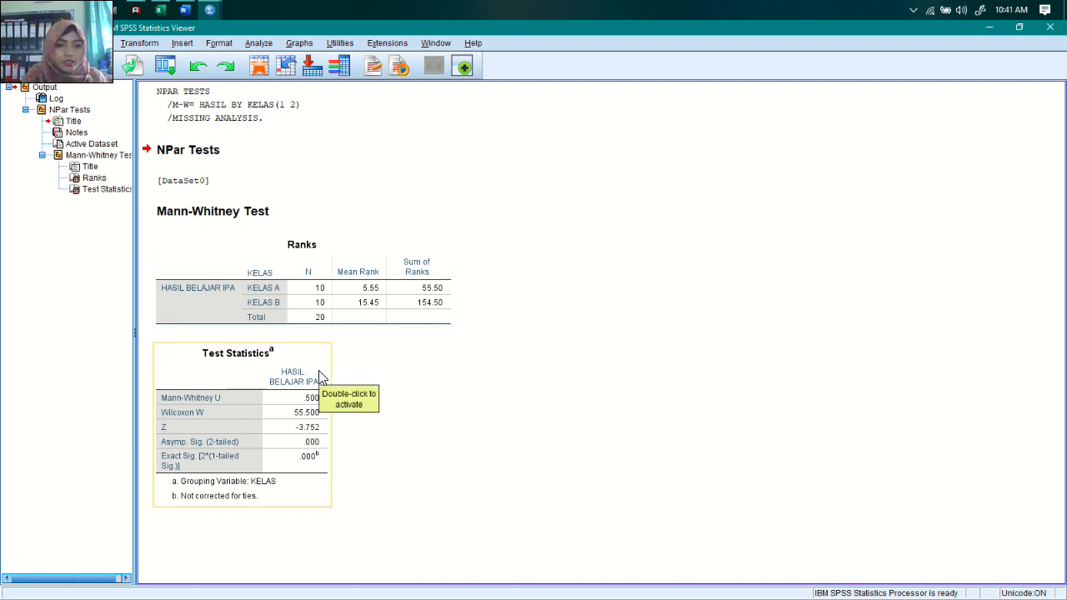
click(1021, 28)
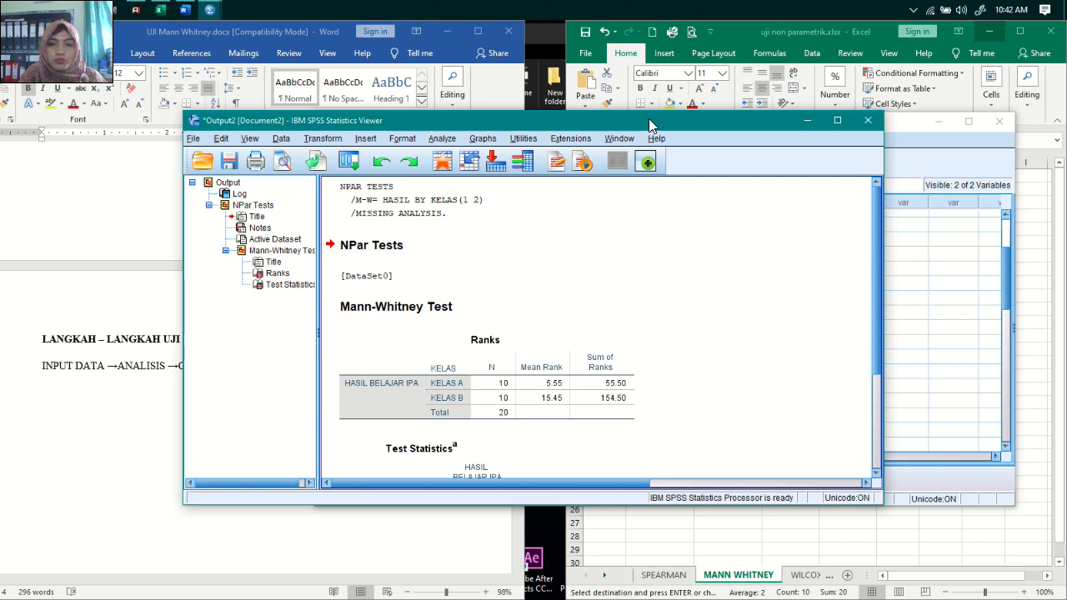
drag(649, 119, 923, 29)
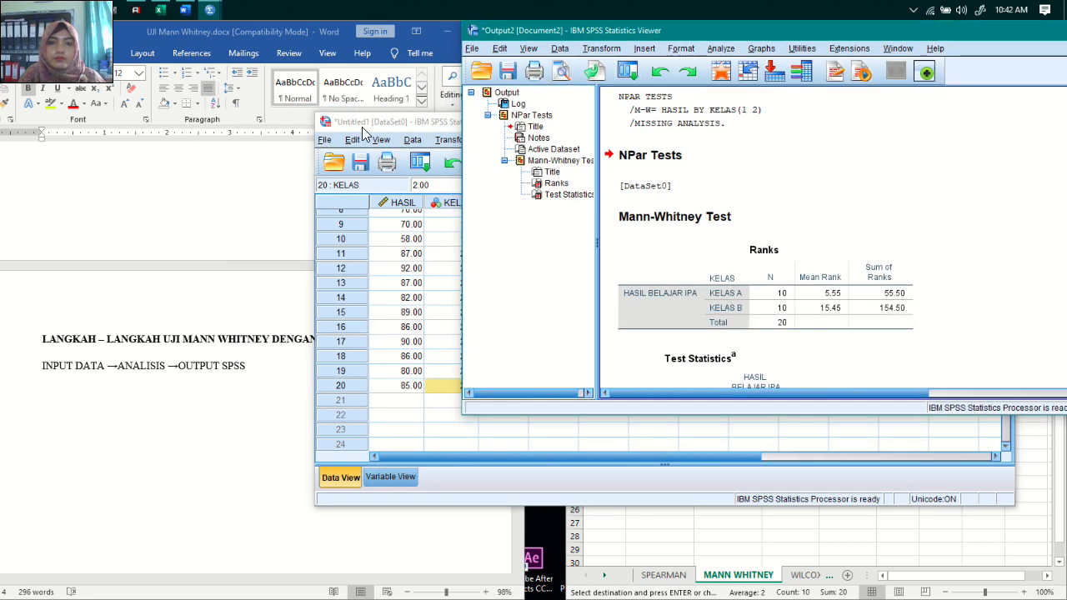
click(376, 121)
drag(375, 121, 555, 96)
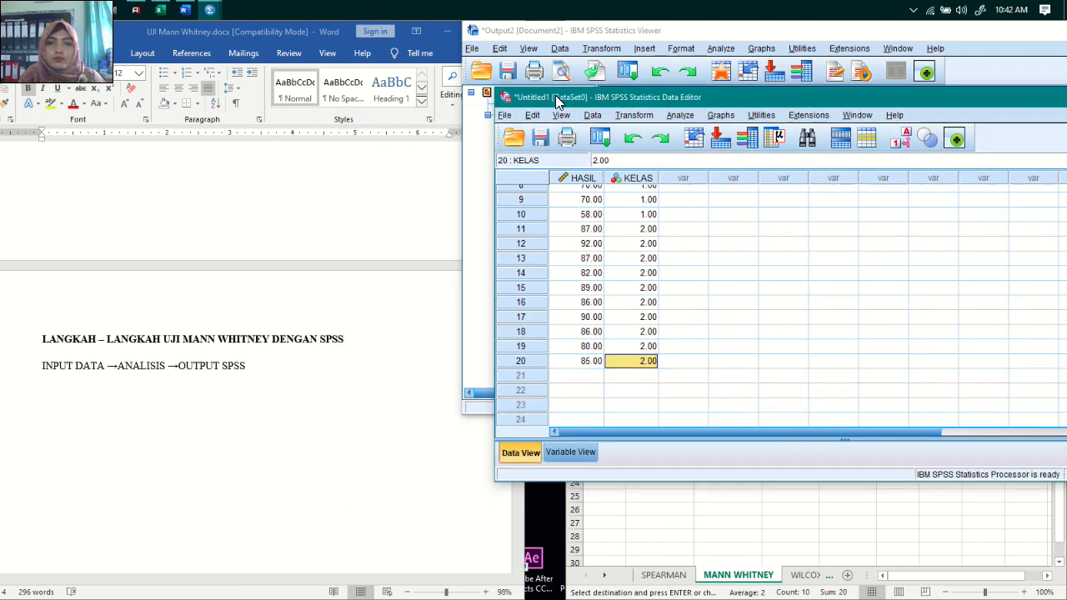
click(707, 28)
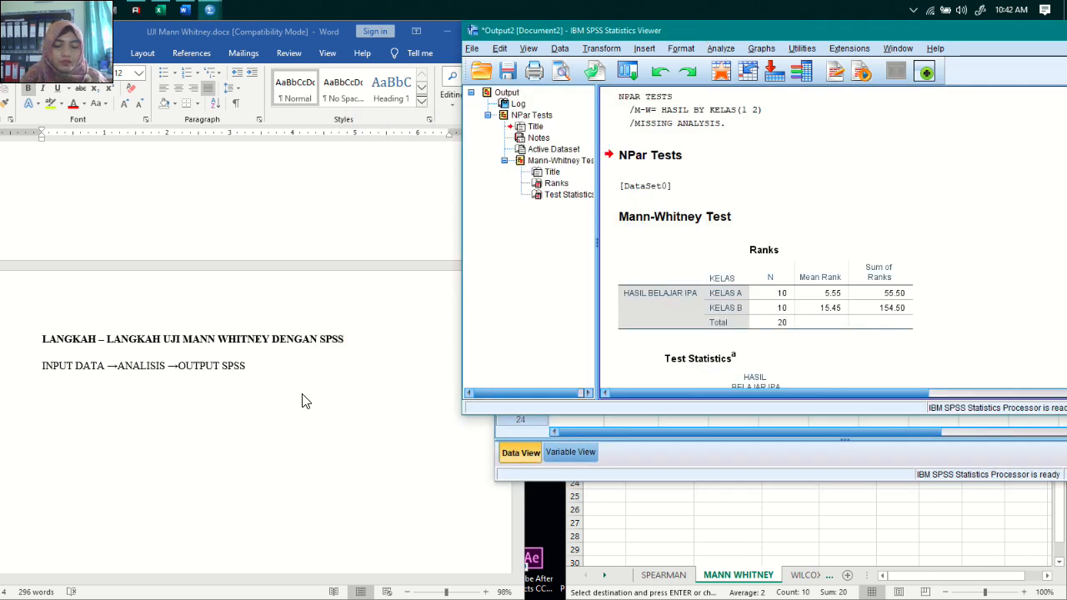
Switch to Word and compare the PENGAMBILAN KEPUTUSAN section with the Test Statistics table in the enlarged SPSS output
click(304, 401)
scroll(304, 401, down, 10)
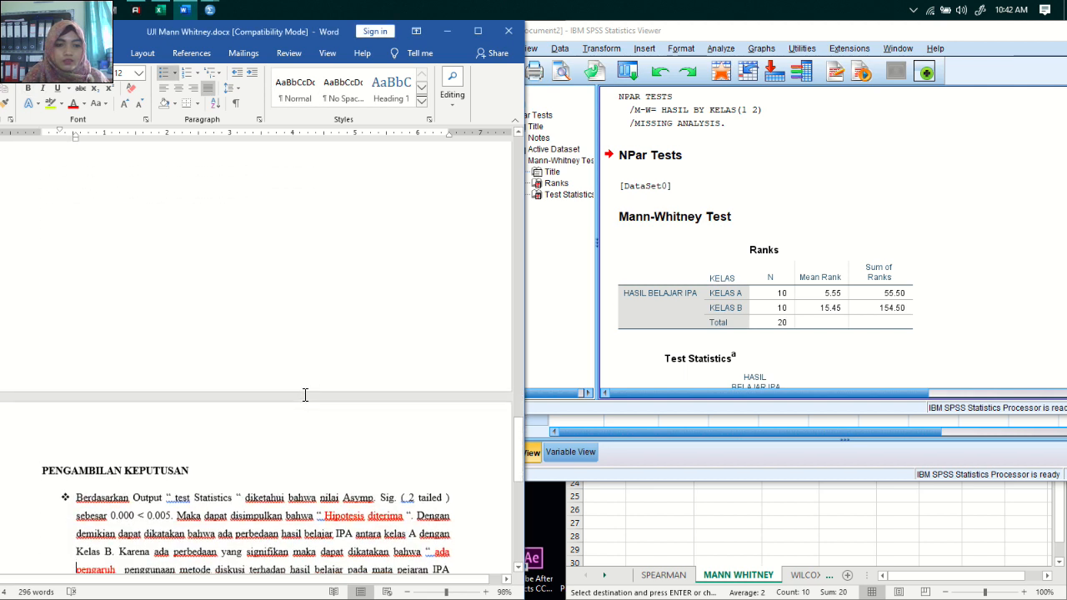
scroll(306, 395, down, 1)
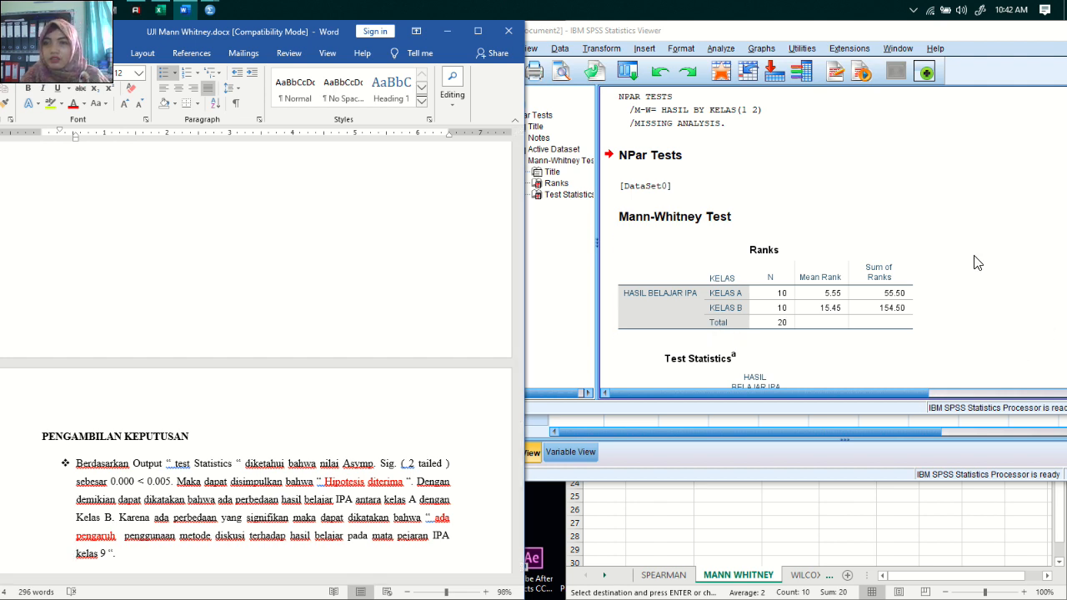
drag(856, 28, 659, 3)
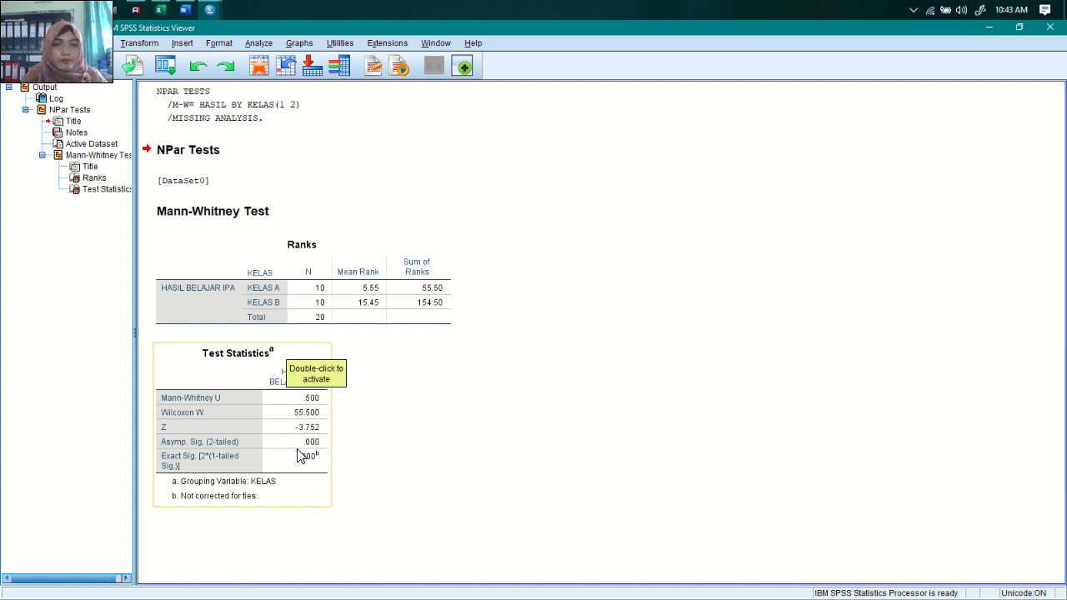
click(1019, 29)
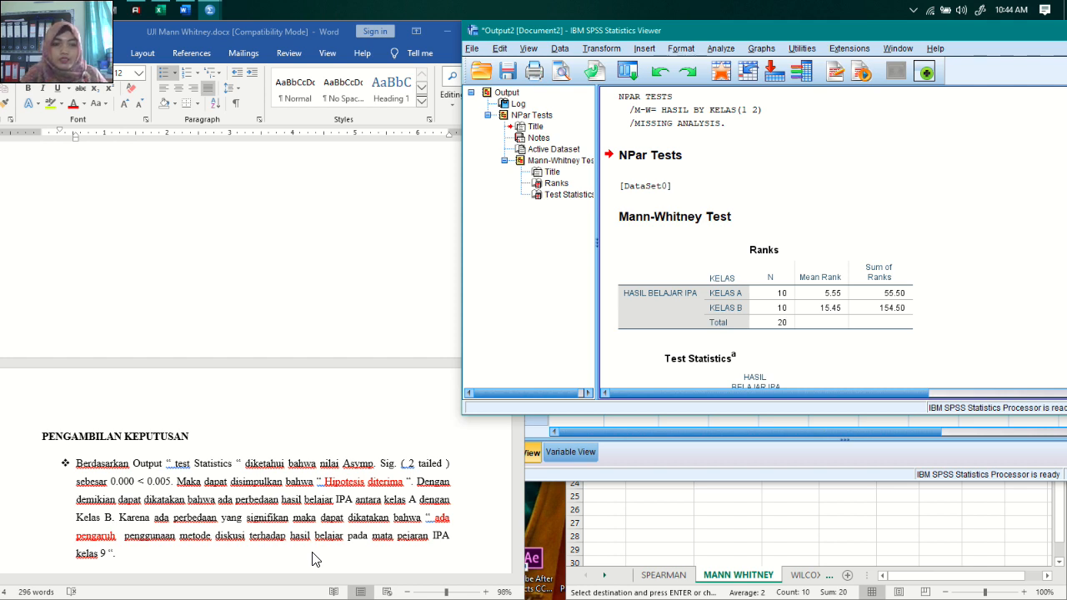
click(482, 487)
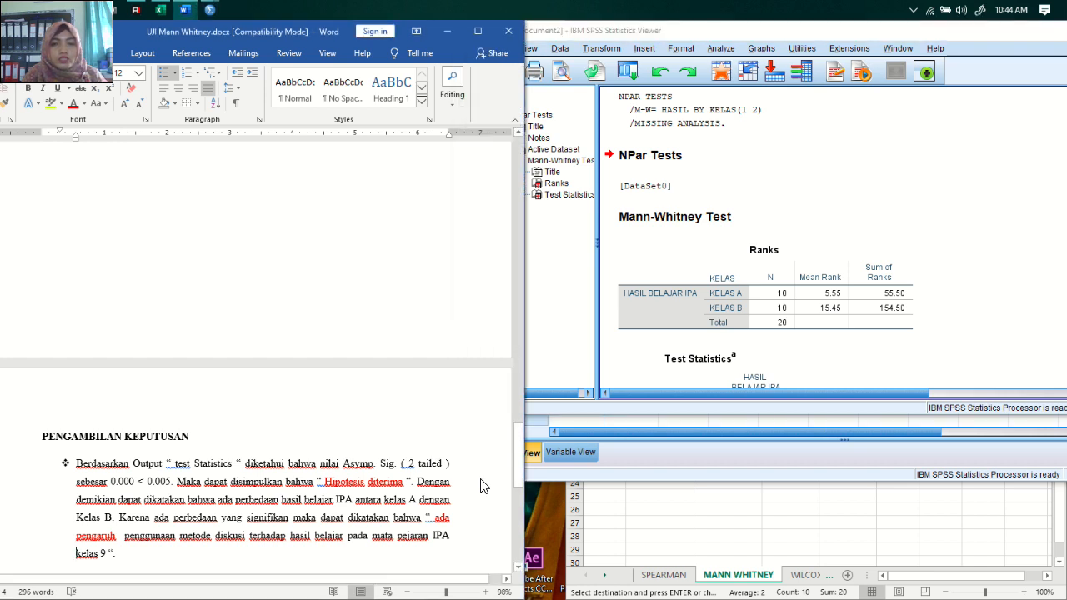